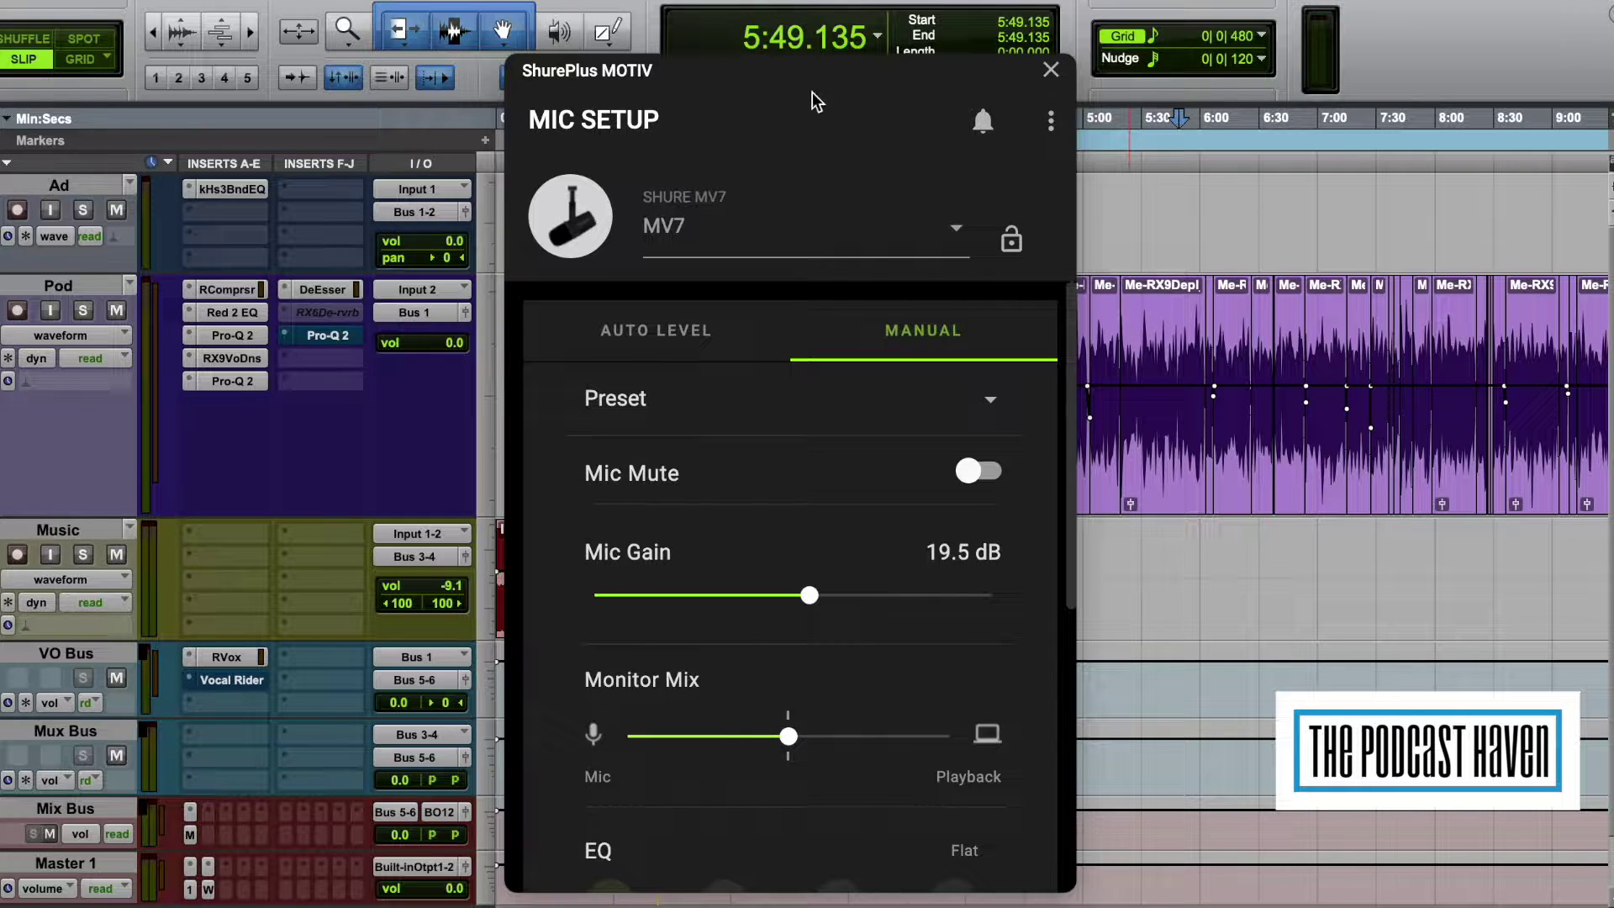
Step: Check the connected microphone list, keep the MV7 selected, and browse its settings page
left_click(959, 228)
left_click(875, 165)
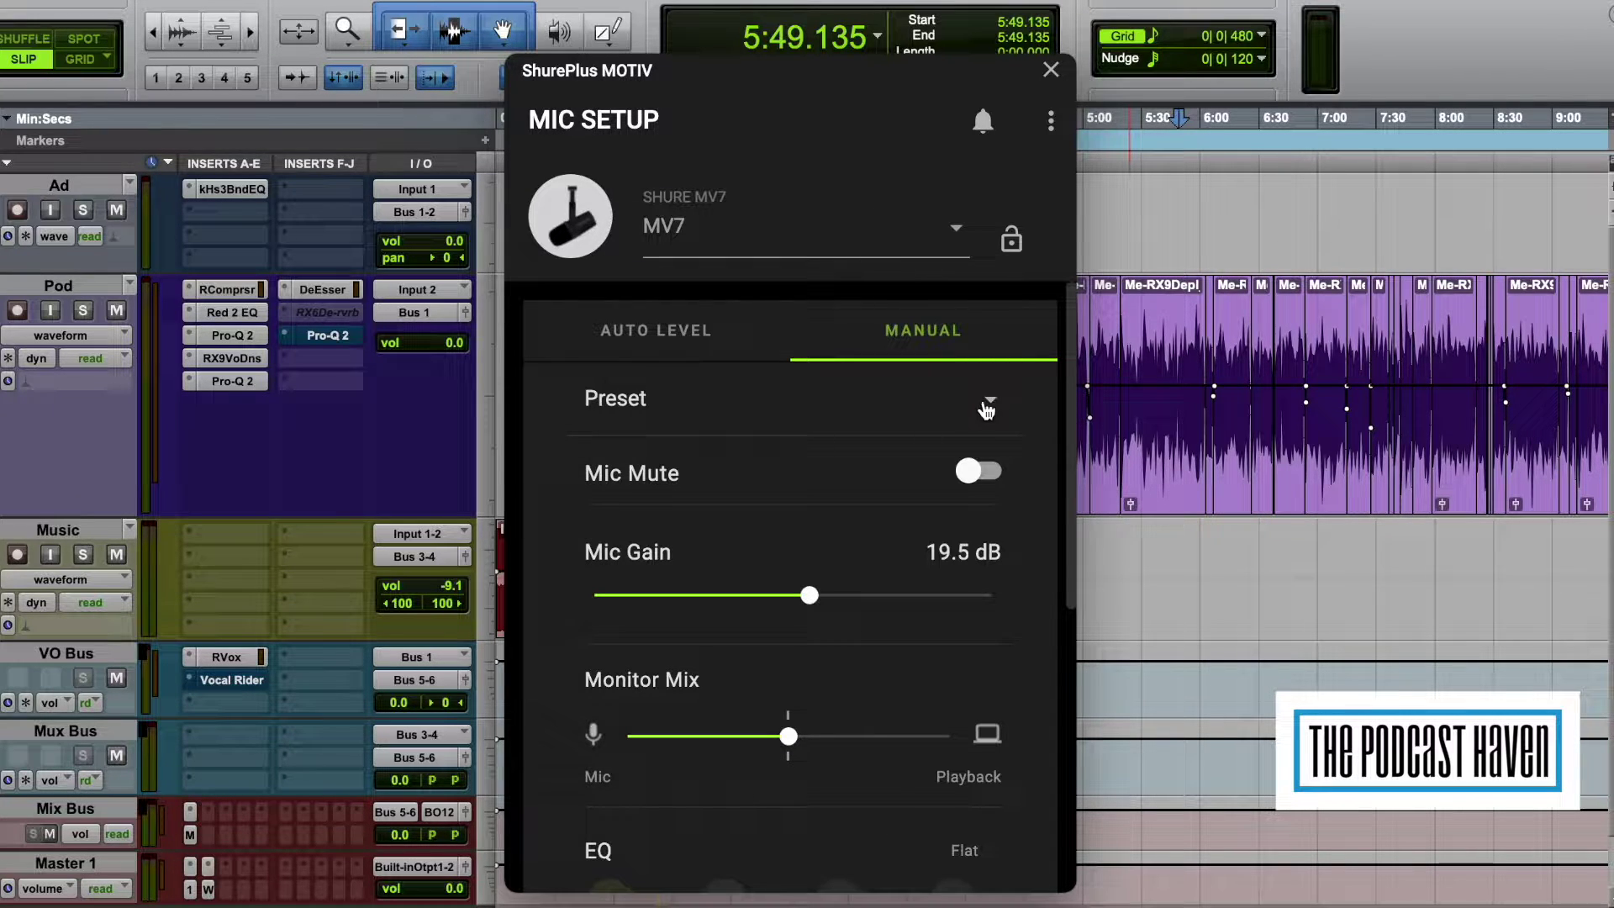
scroll(874, 654, "down", 1)
scroll(876, 655, "down", 5)
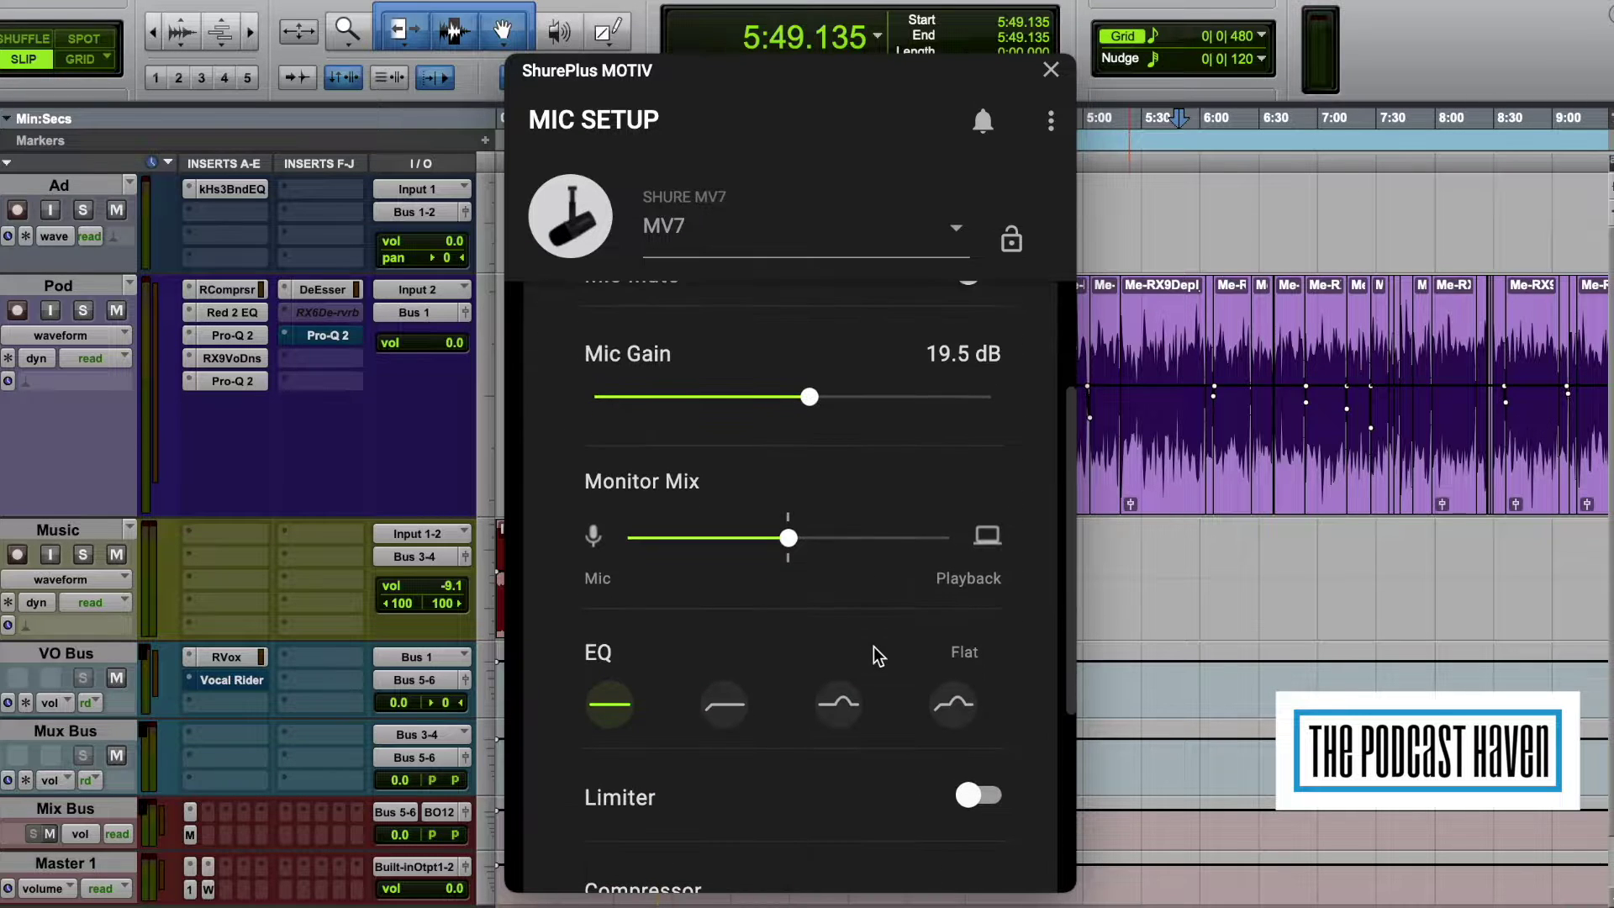
scroll(727, 685, "down", 3)
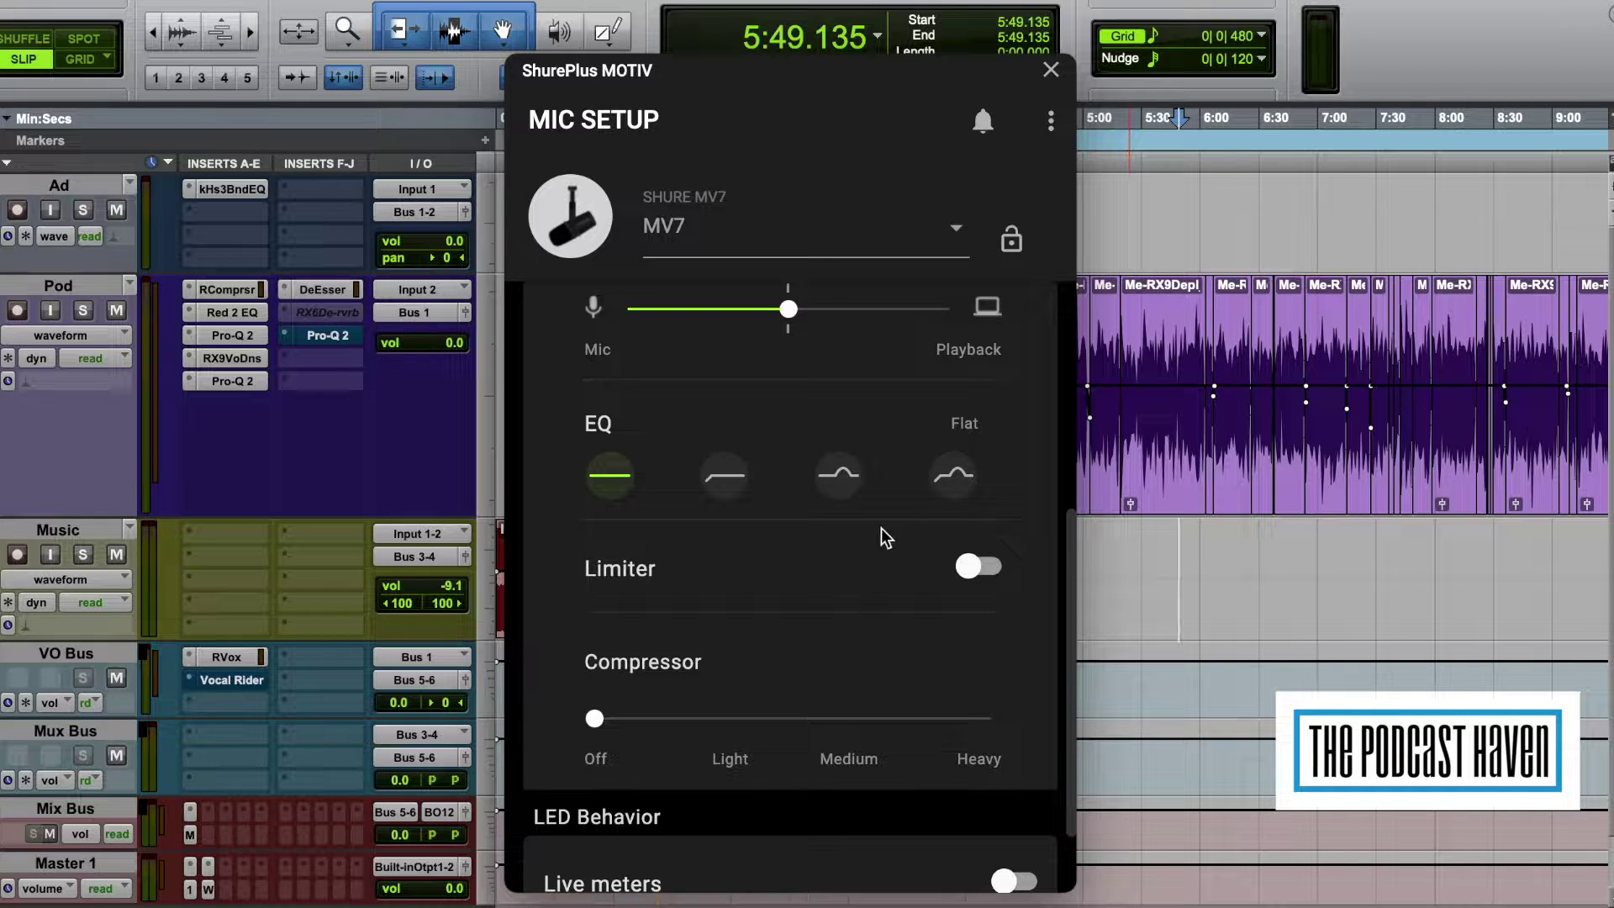
scroll(882, 528, "up", 8)
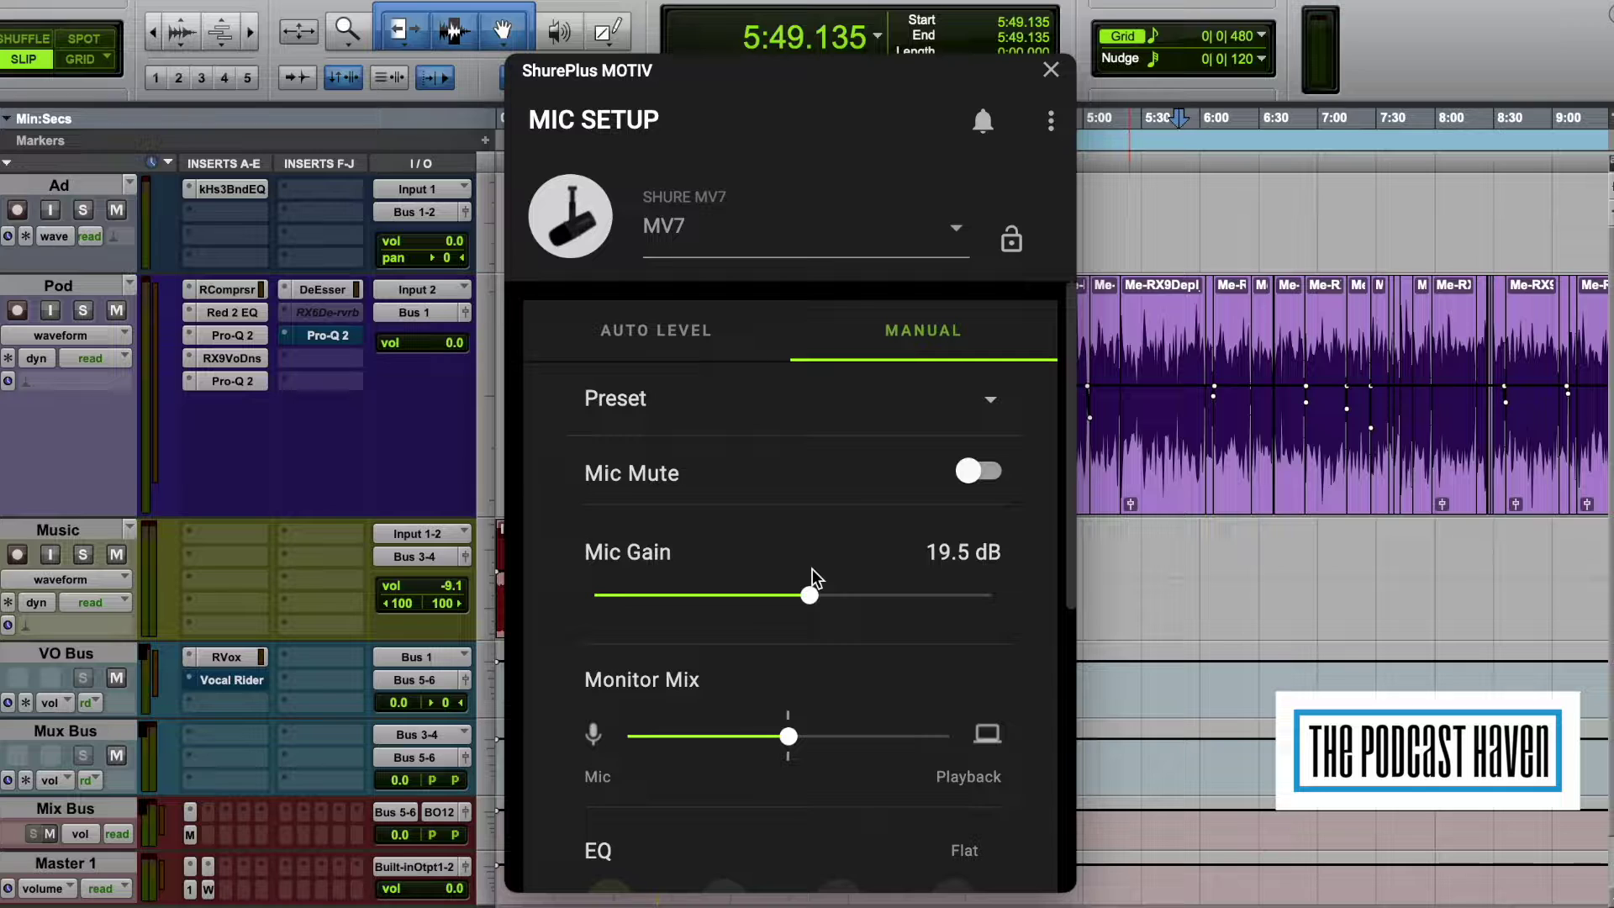
Step: Test the MV7's mute toggle by muting and unmuting it several times
left_click(976, 477)
left_click(978, 477)
left_click(975, 475)
left_click(992, 479)
Step: Push the Mic Gain slider to its 36 dB maximum, then lower it to 24 dB
left_click(827, 603)
left_click_drag(827, 604, 1009, 607)
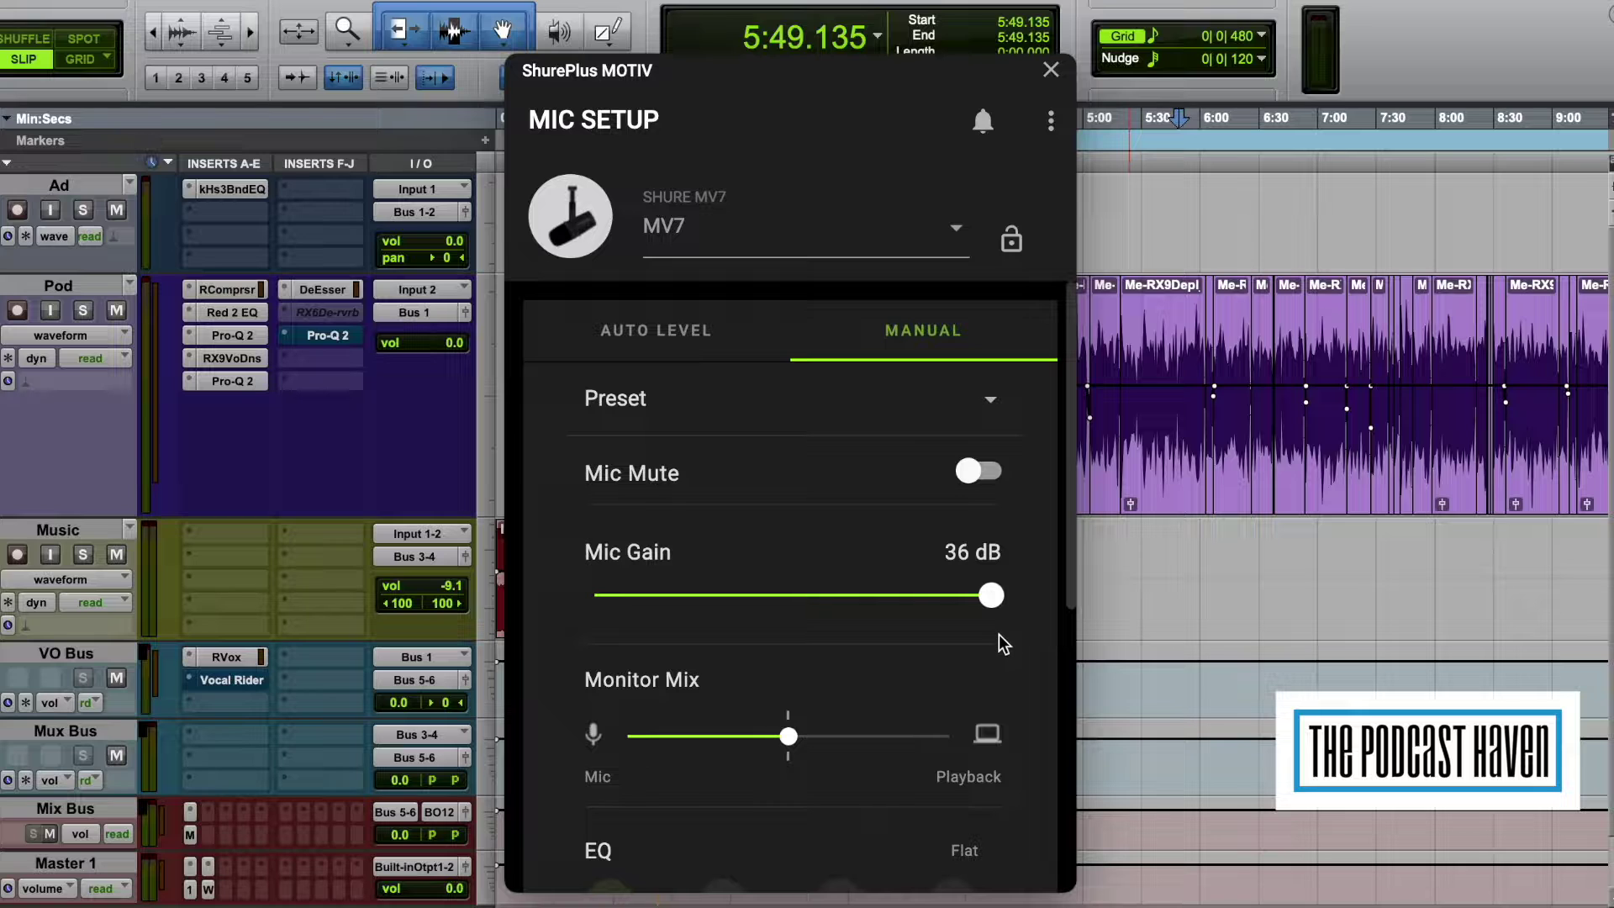
scroll(948, 637, "down", 3)
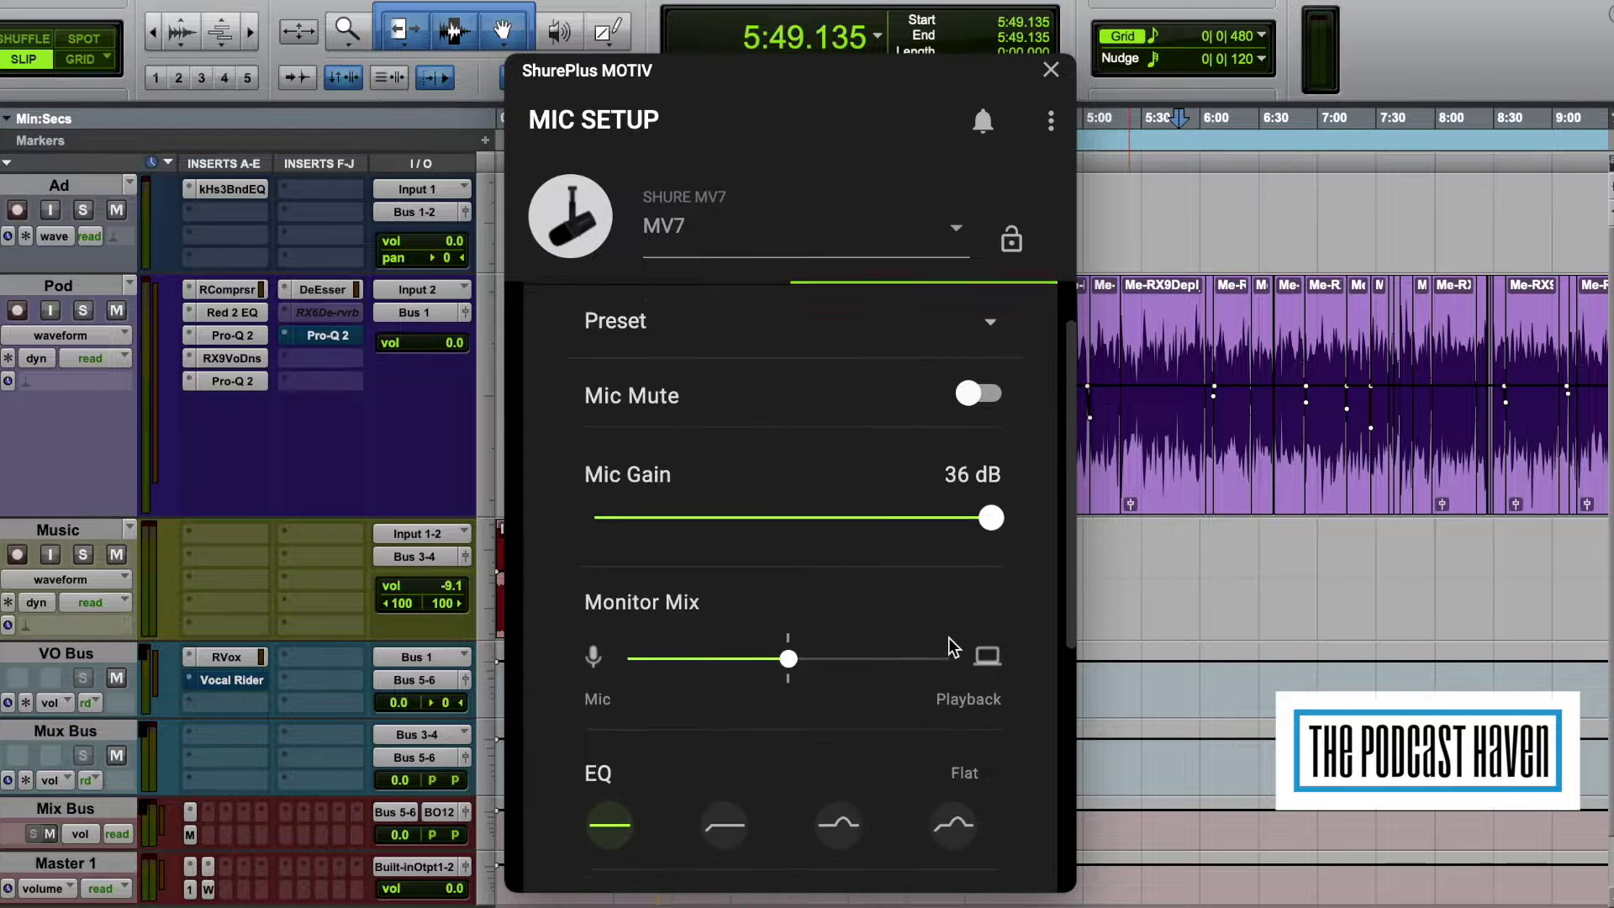
scroll(924, 605, "down", 1)
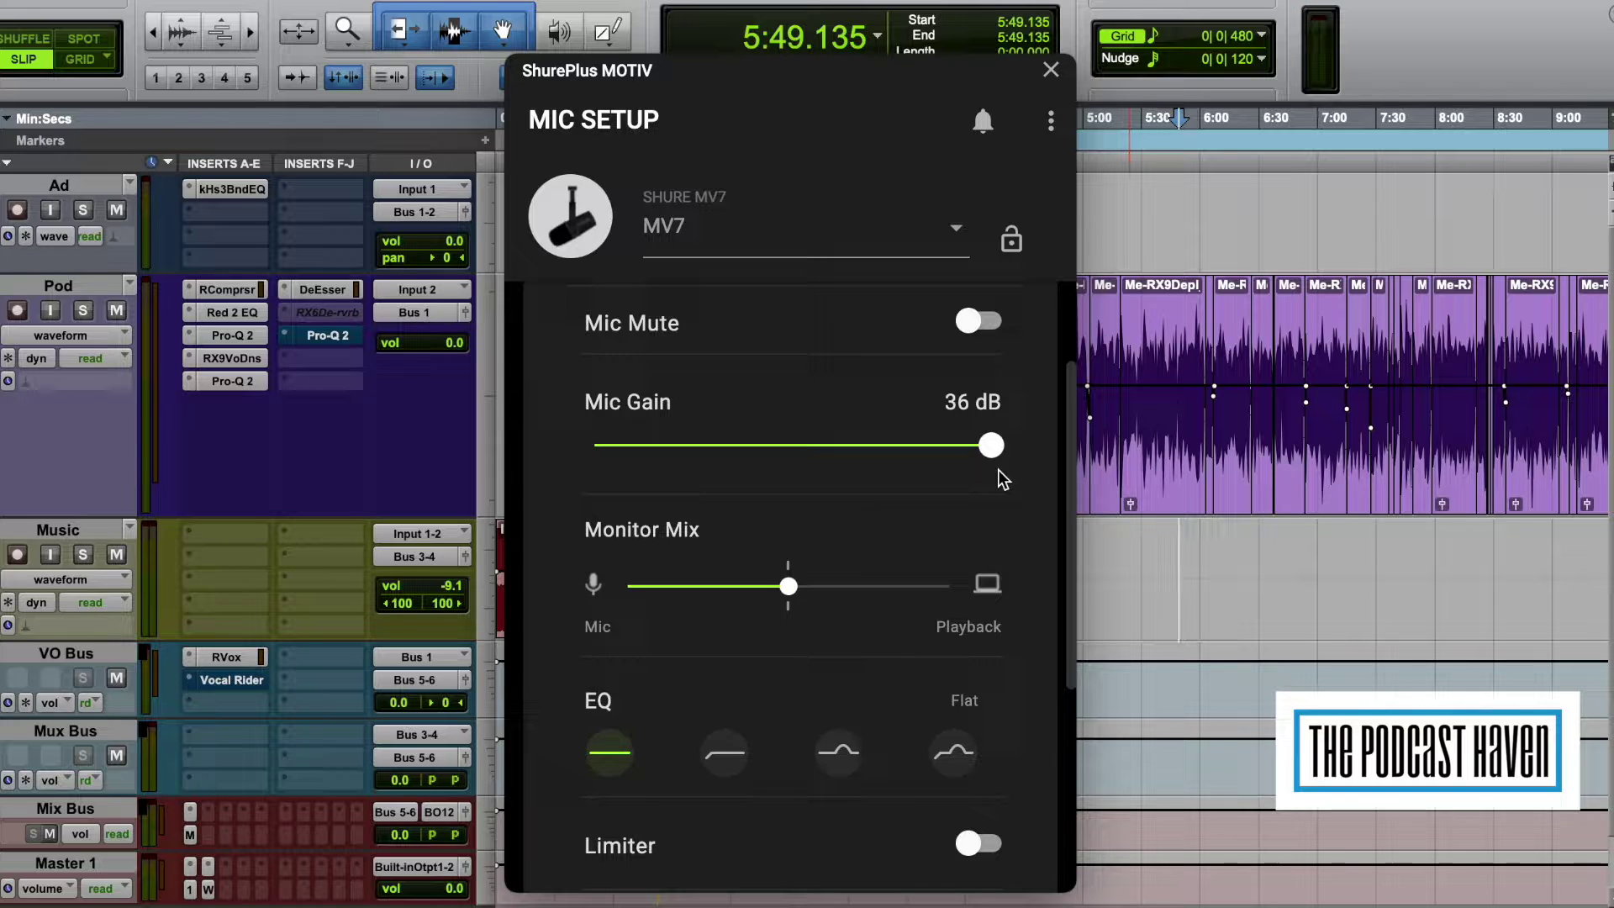
left_click_drag(992, 445, 861, 448)
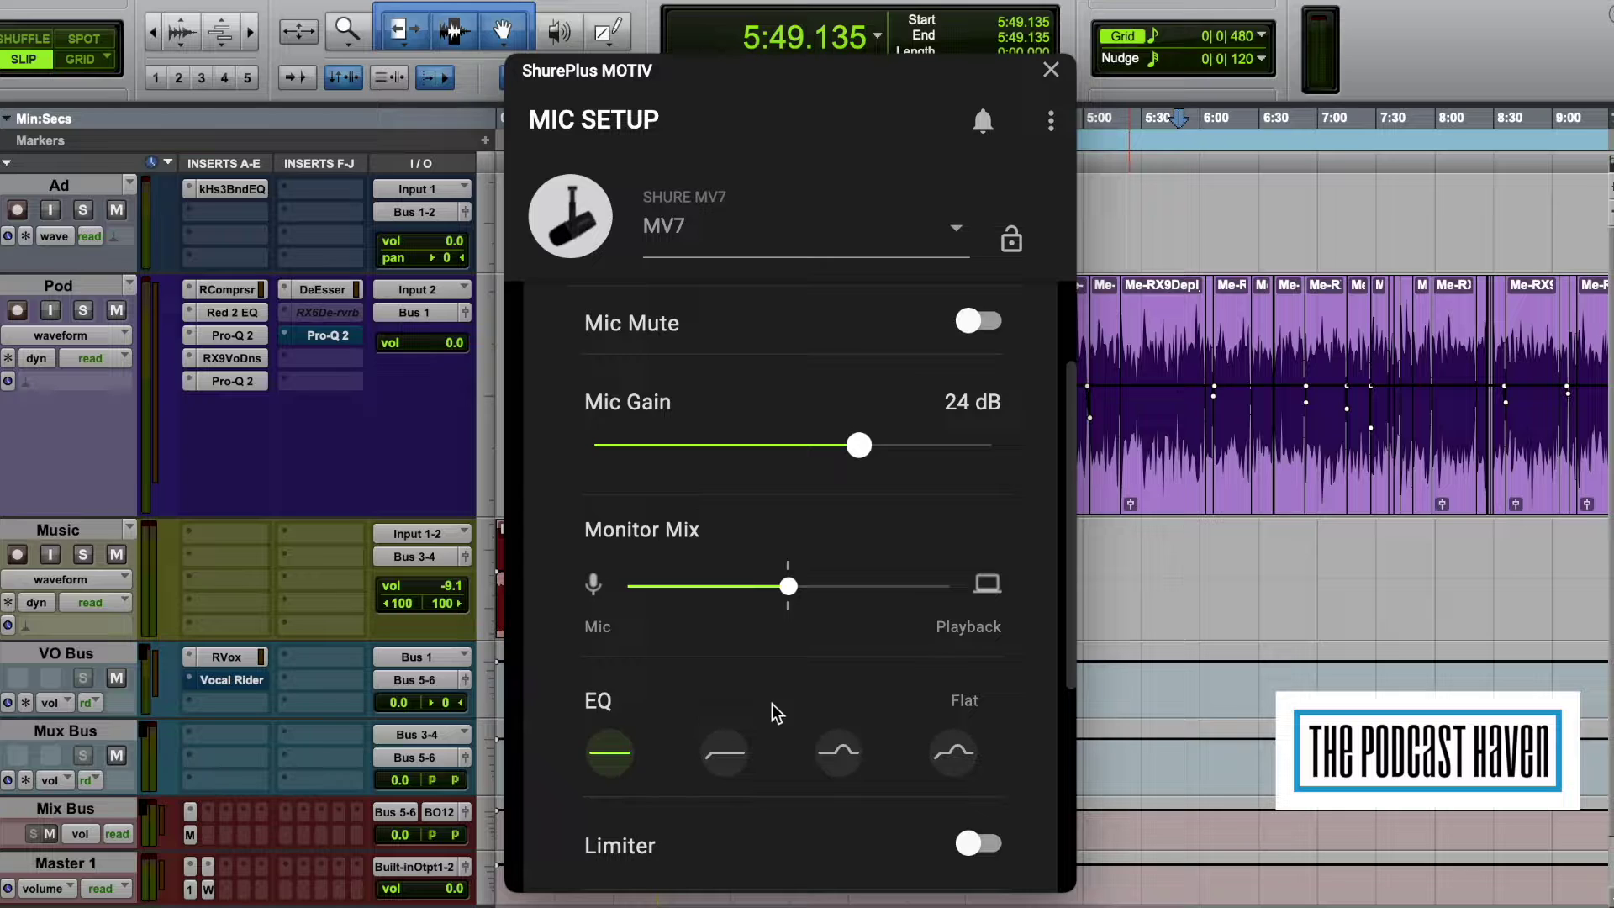
scroll(771, 709, "down", 2)
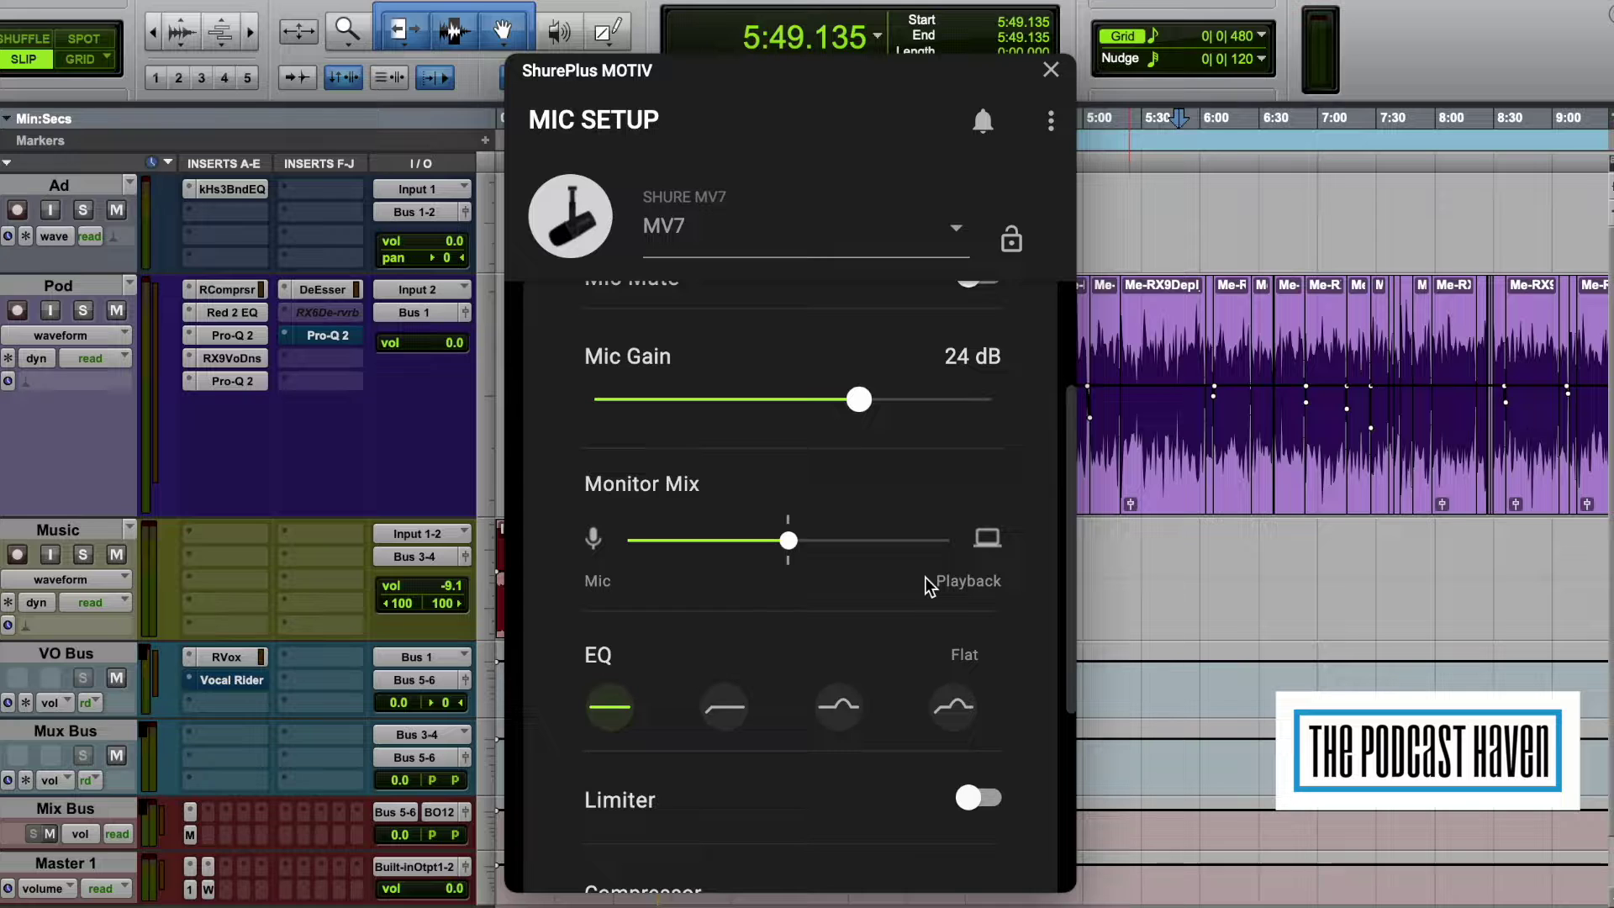
mouse_move(788, 540)
left_mouse_down()
mouse_move(946, 555)
mouse_move(620, 565)
mouse_move(788, 554)
left_mouse_up()
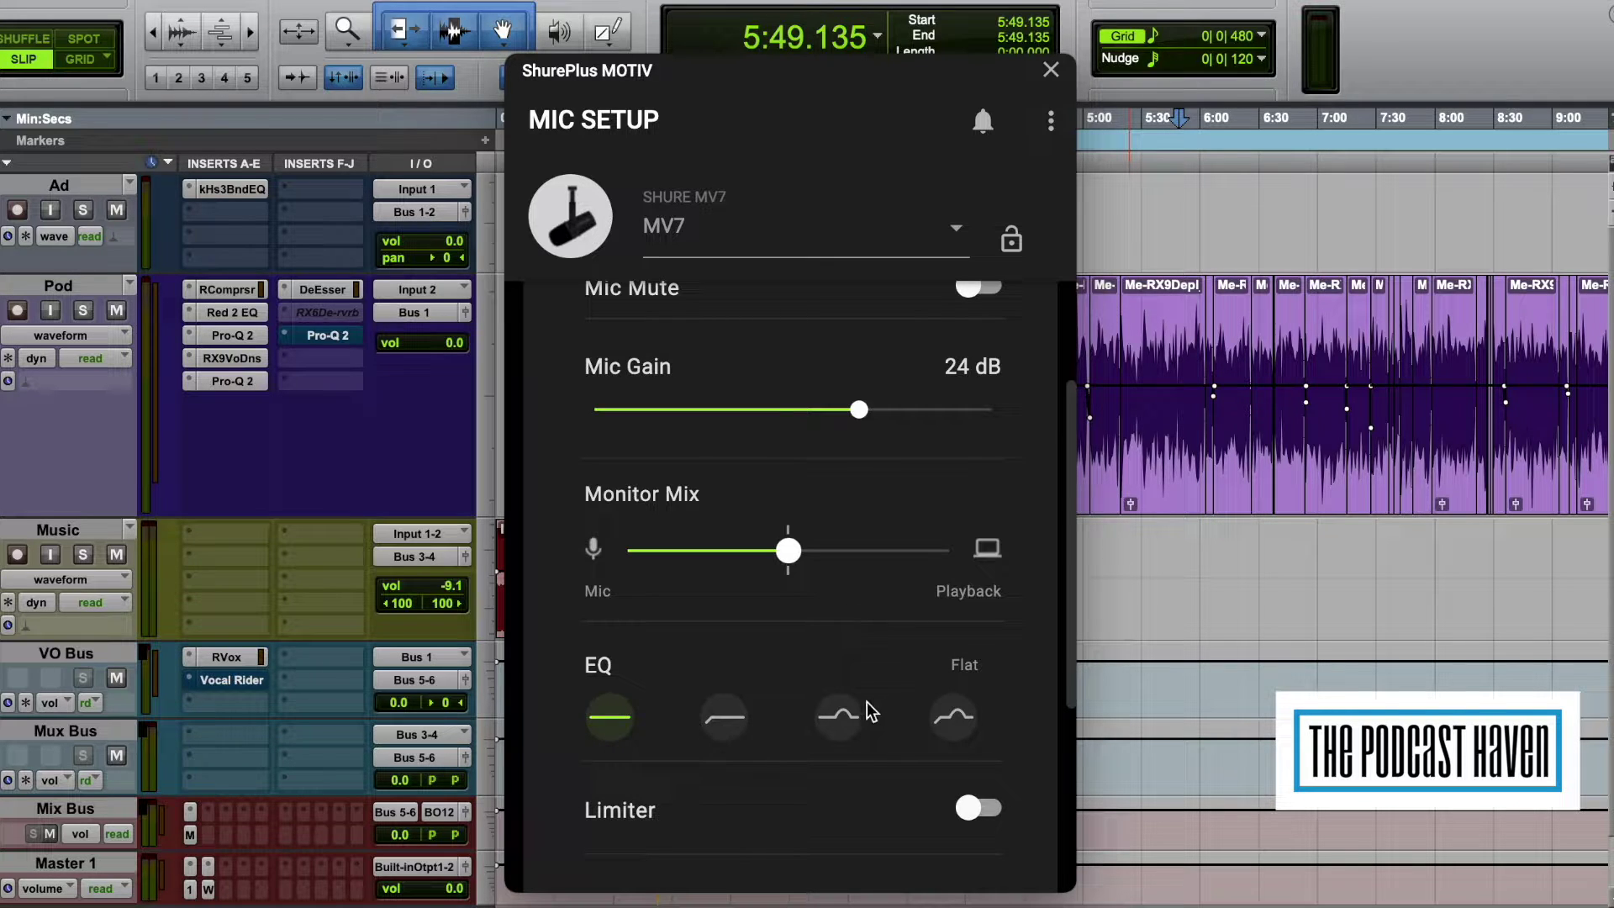
Step: Raise the Mic Gain slider from 24 dB to 28.5 dB and scroll down to the EQ section
scroll(761, 723, "down", 5)
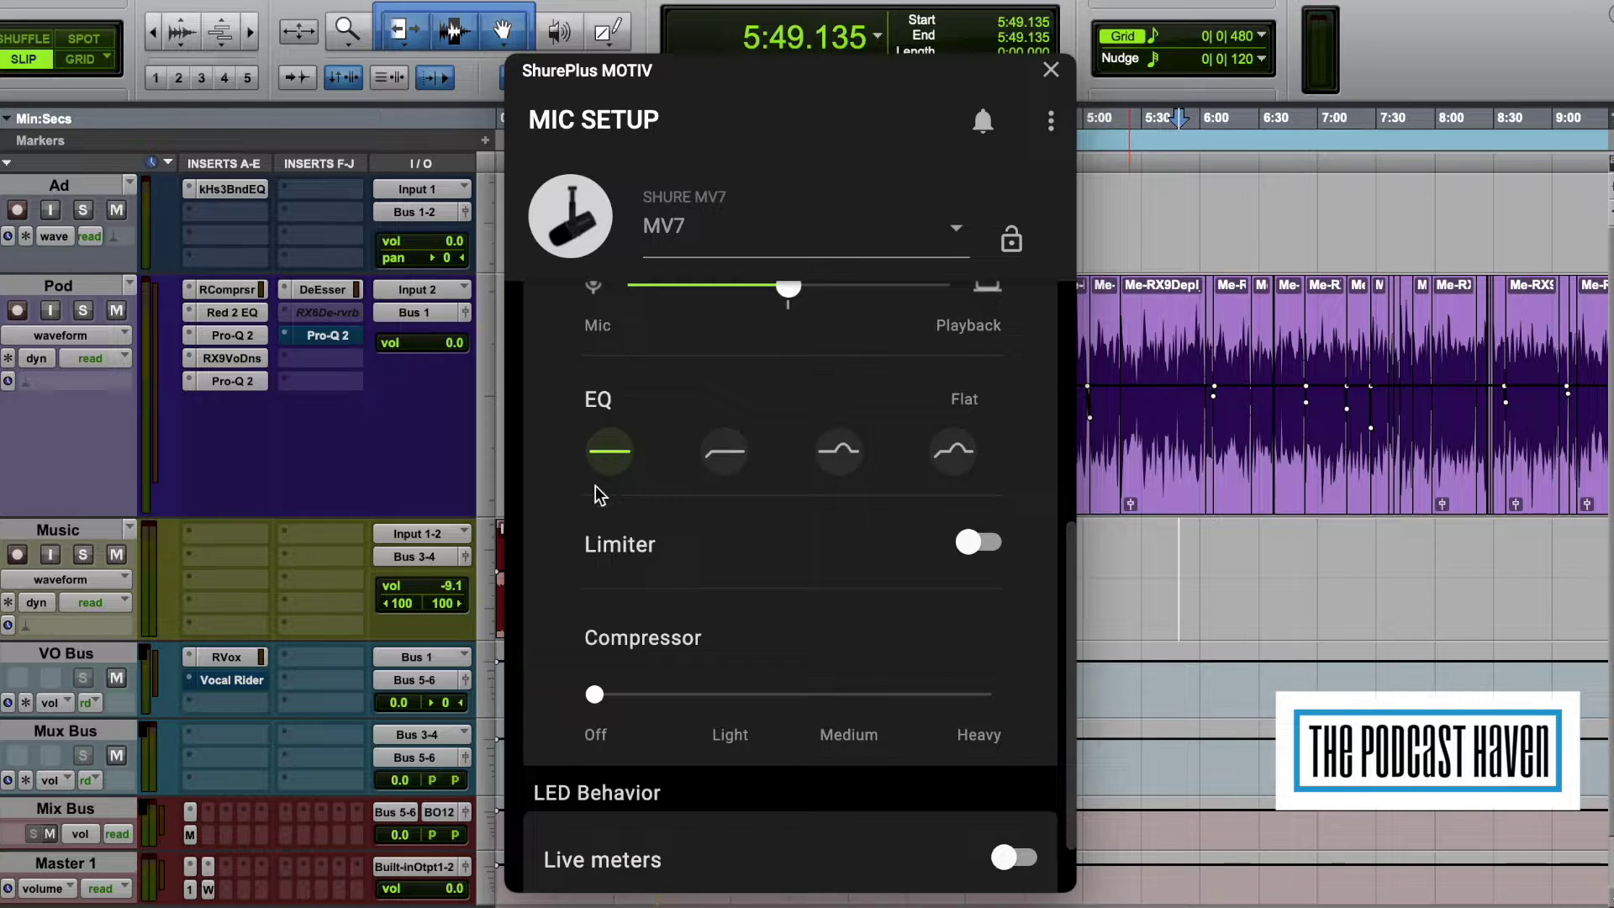
scroll(839, 407, "up", 6)
left_click_drag(857, 438, 904, 440)
scroll(880, 573, "down", 3)
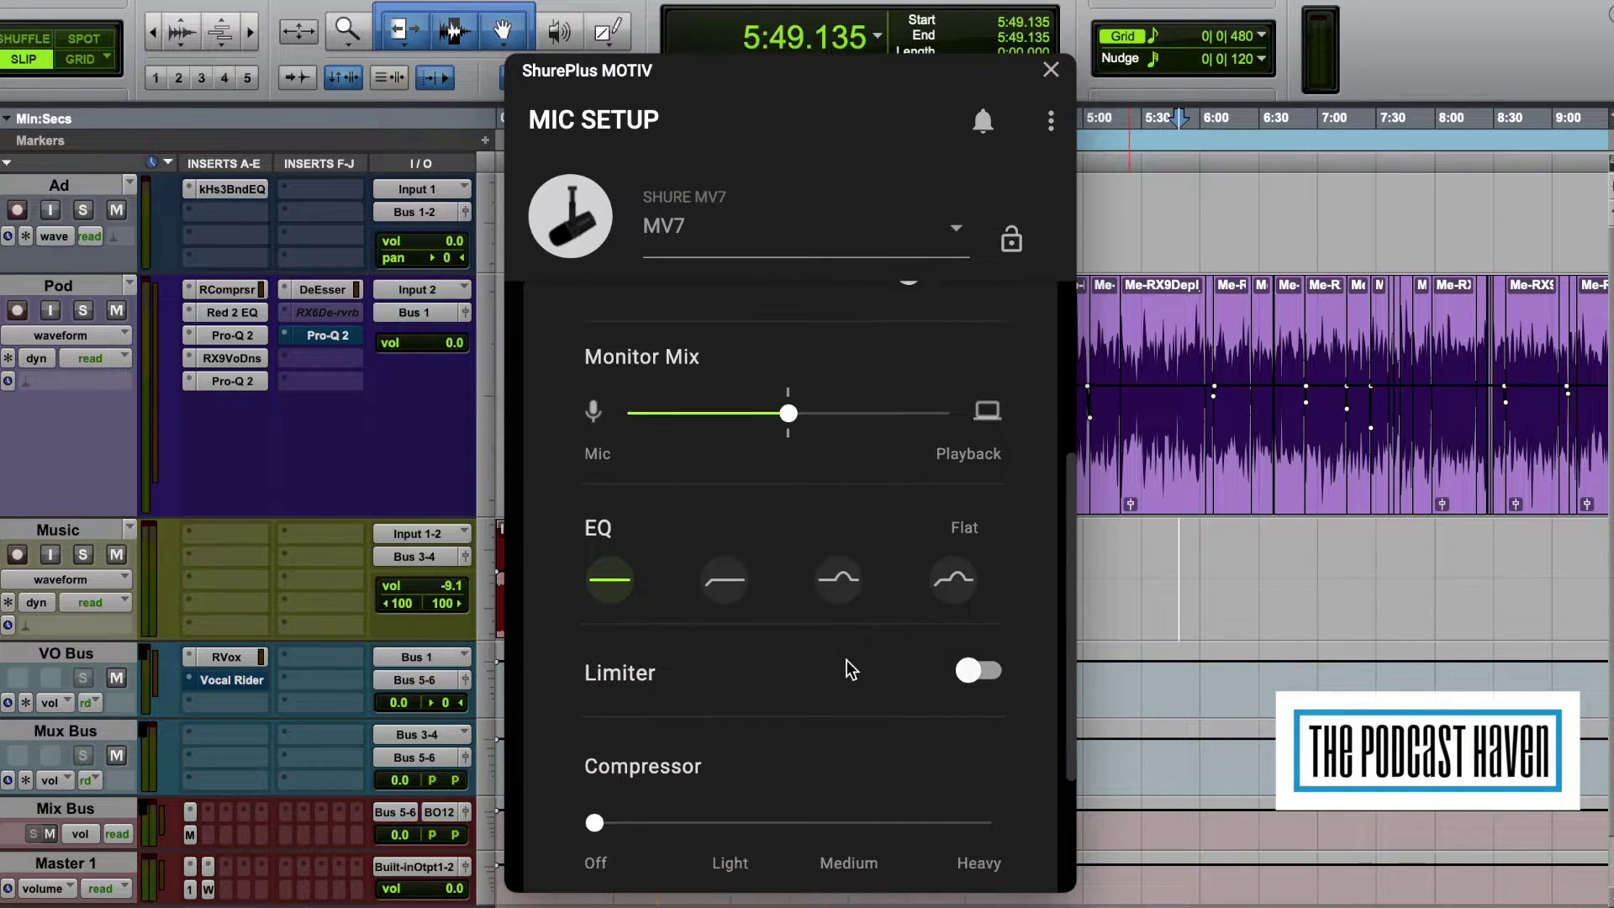
scroll(846, 669, "up", 3)
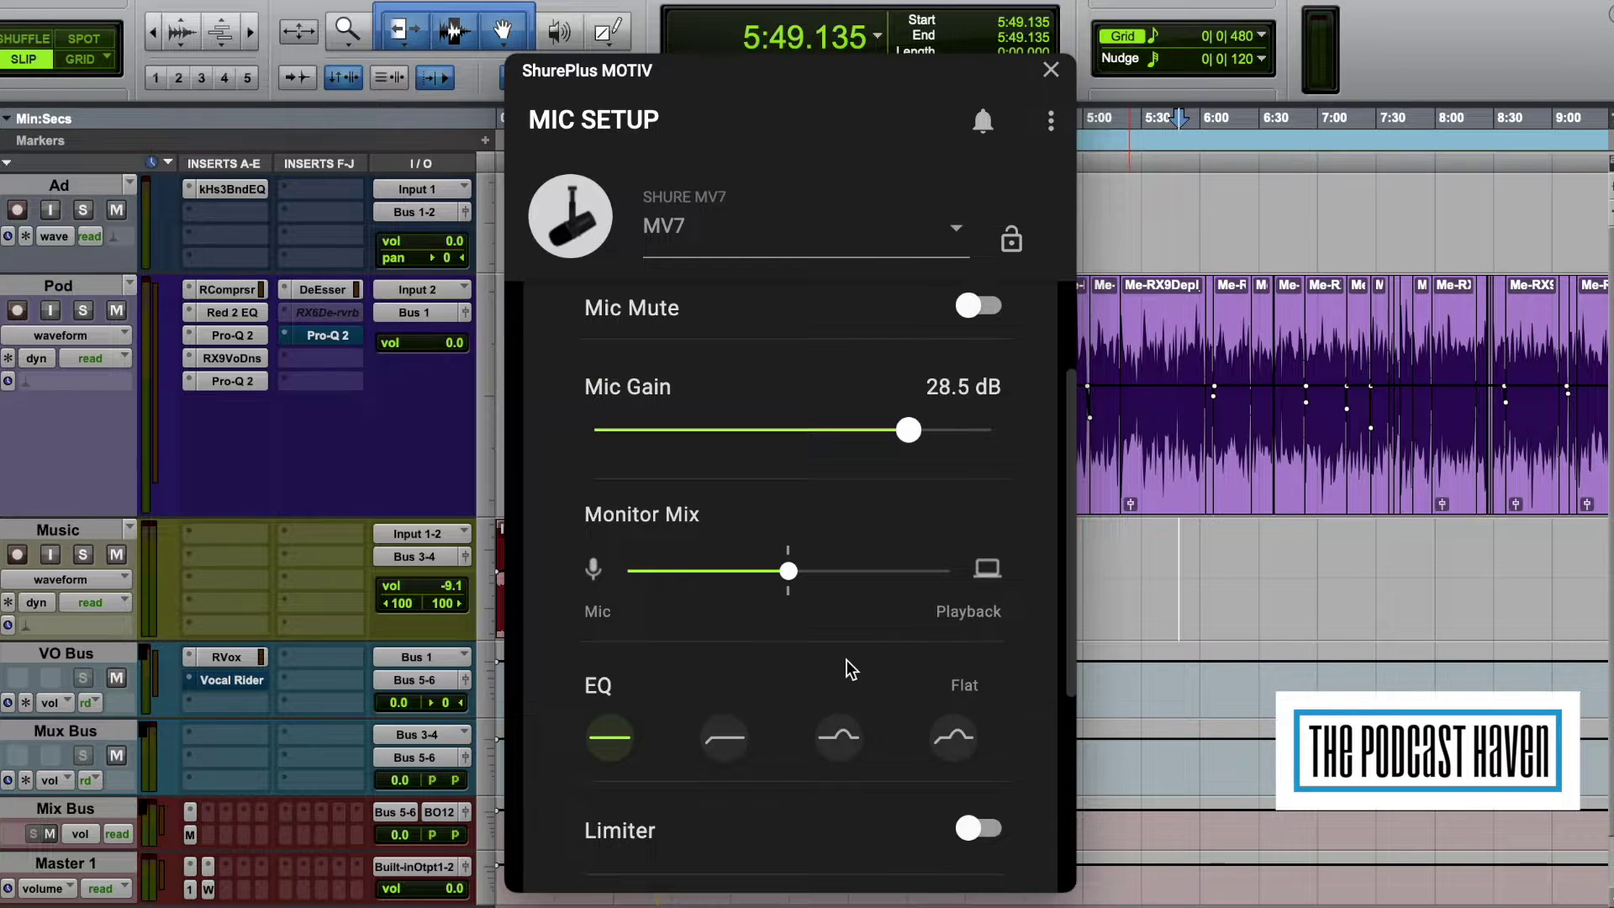
scroll(846, 660, "down", 5)
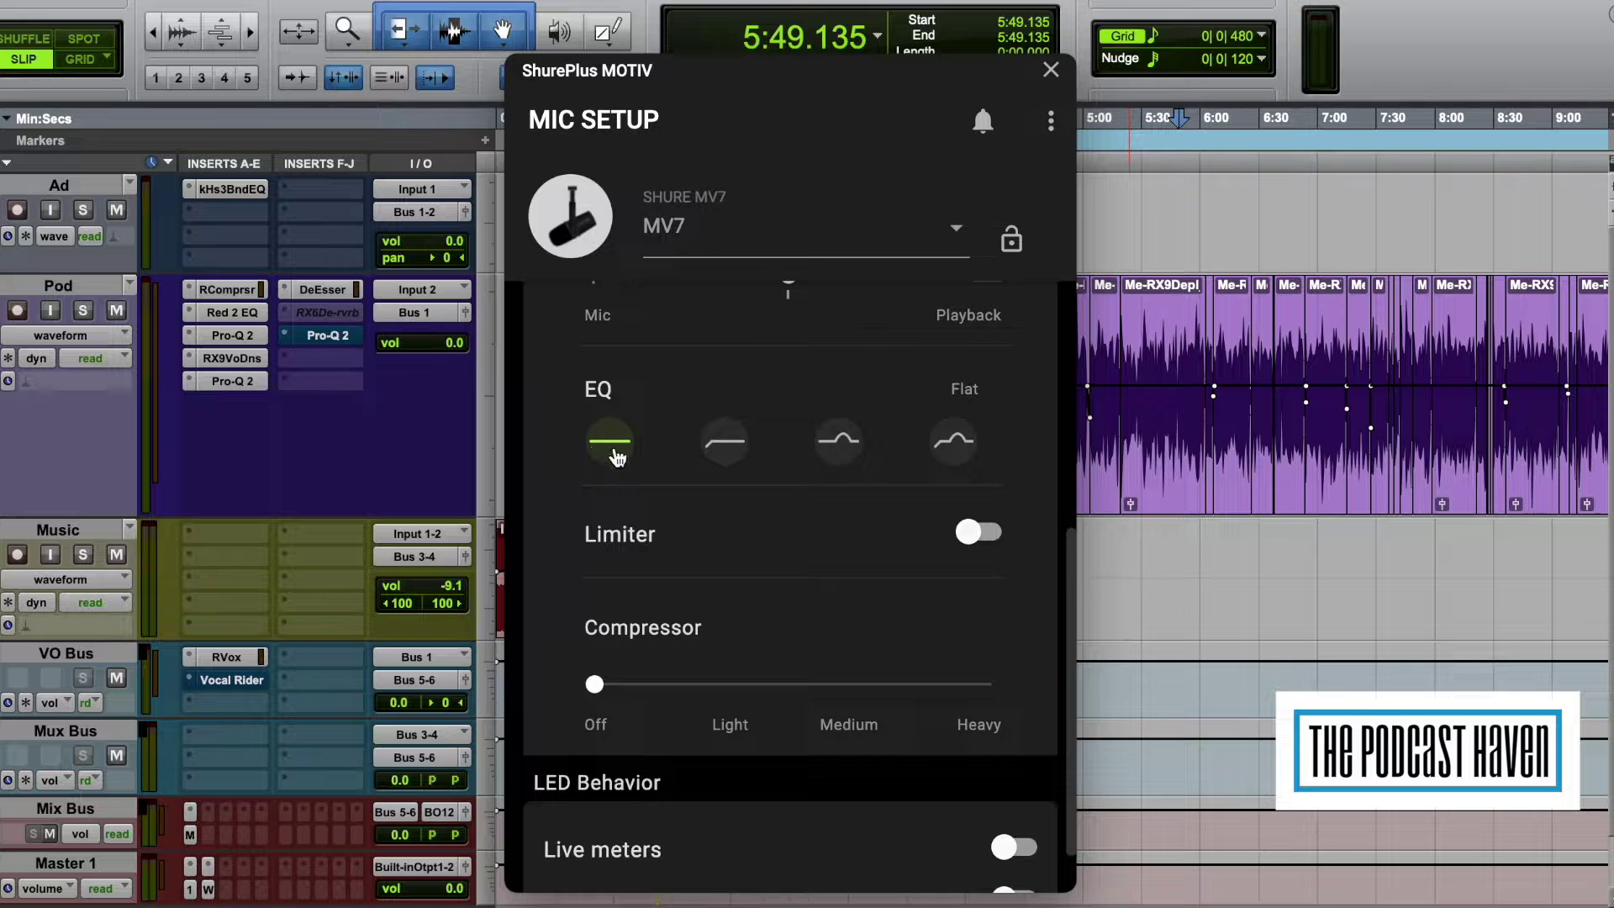
Step: Try the High pass and High Pass & Presence Boost EQ presets, ending on Presence boost
left_click(722, 448)
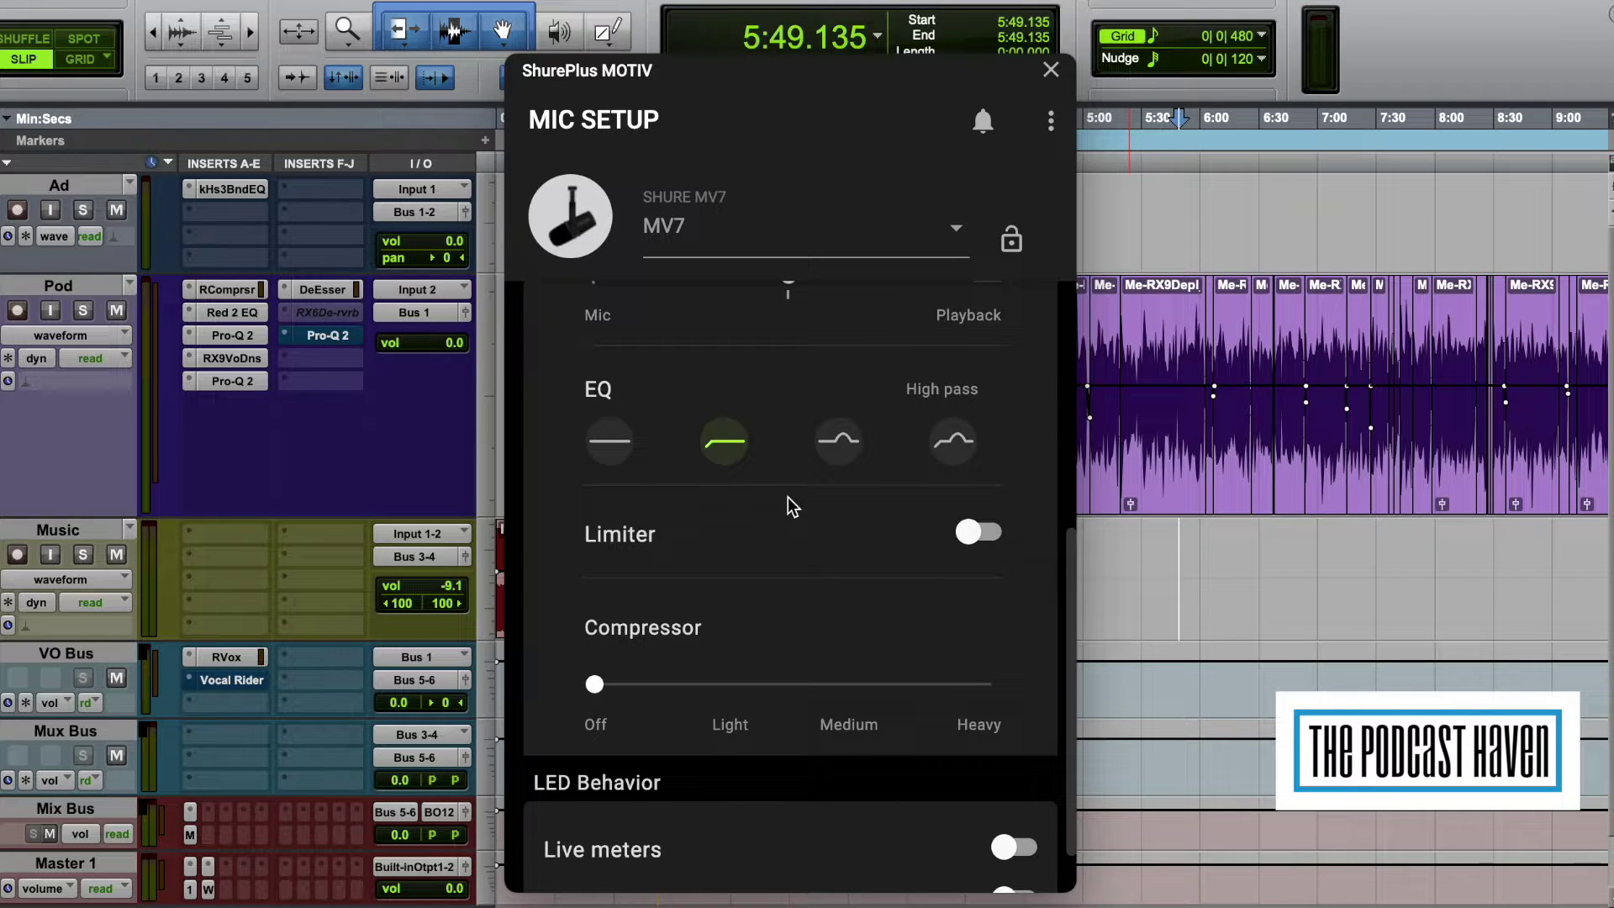
left_click(838, 441)
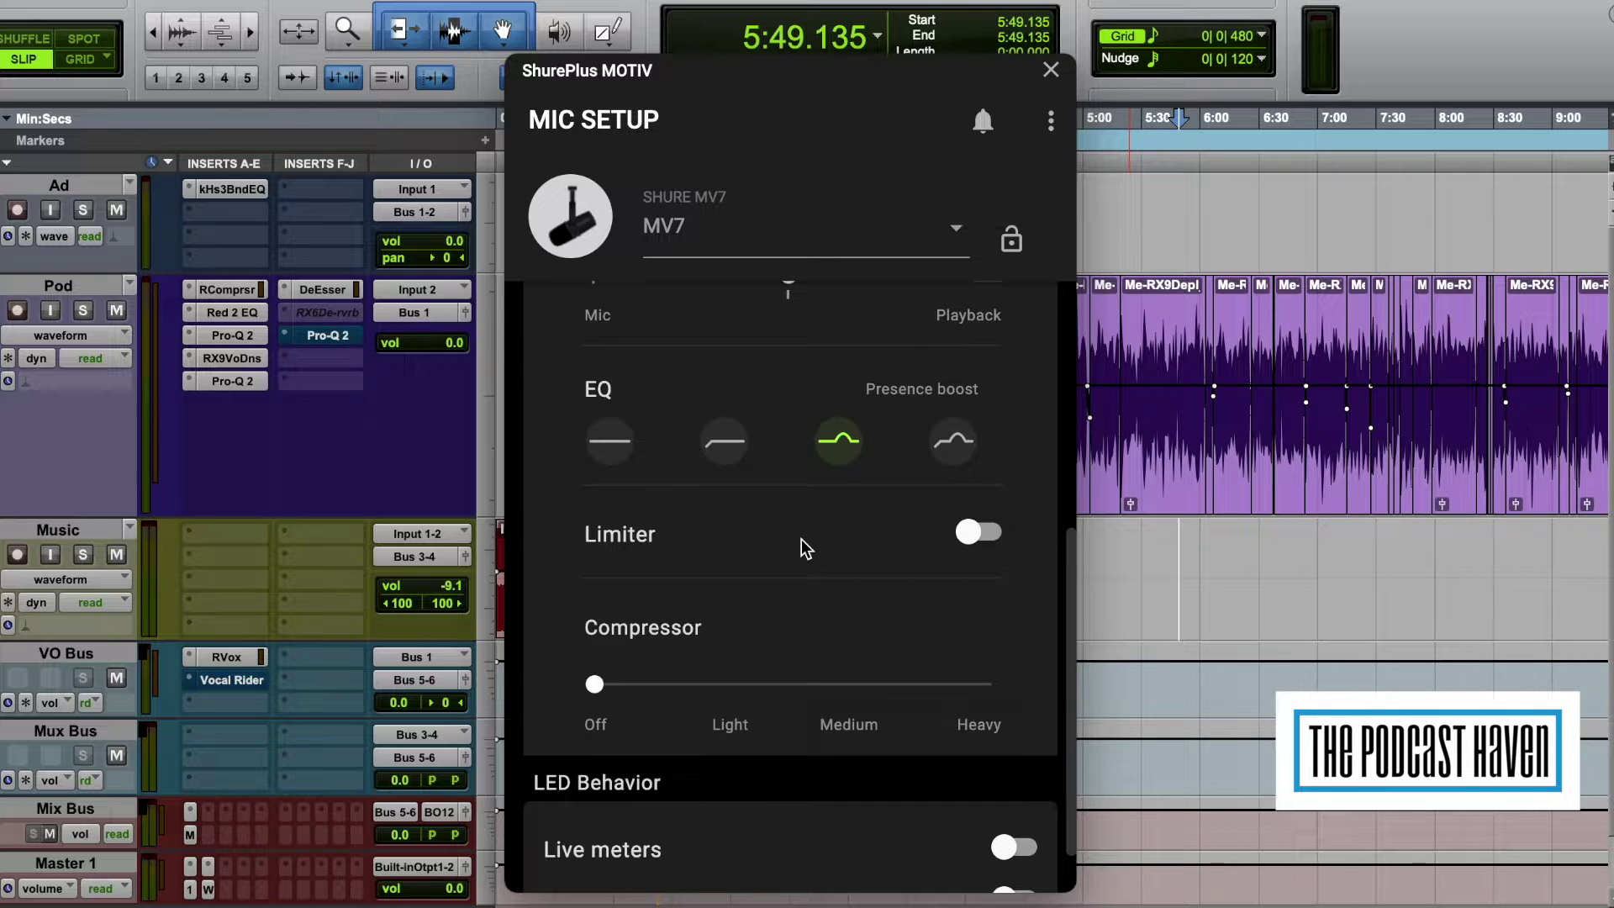
left_click(953, 439)
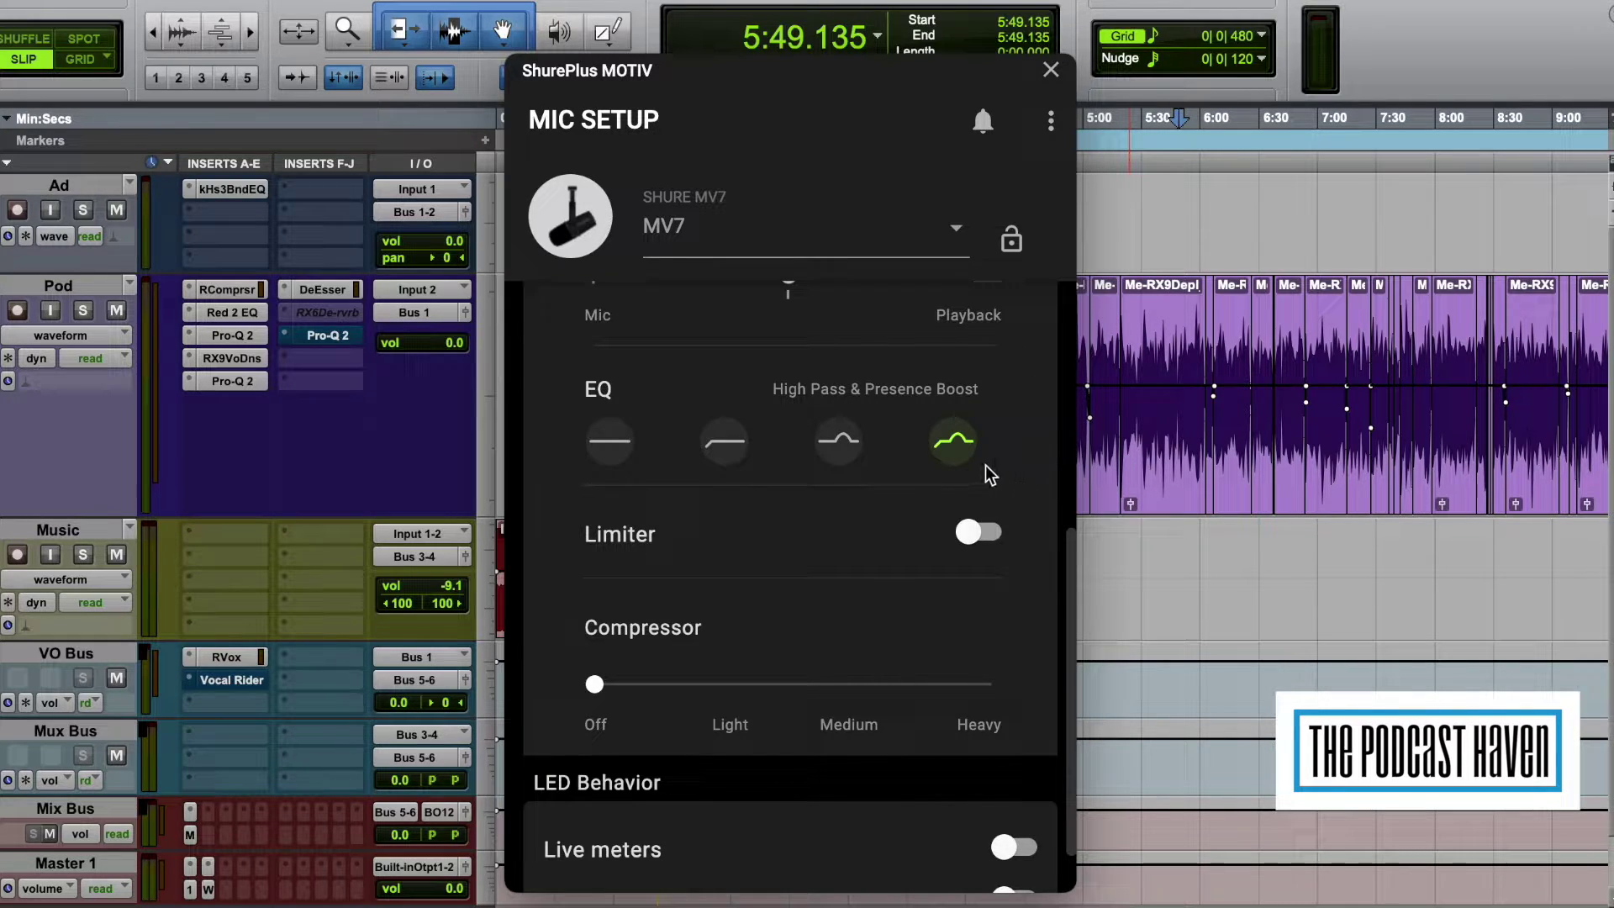
left_click(857, 452)
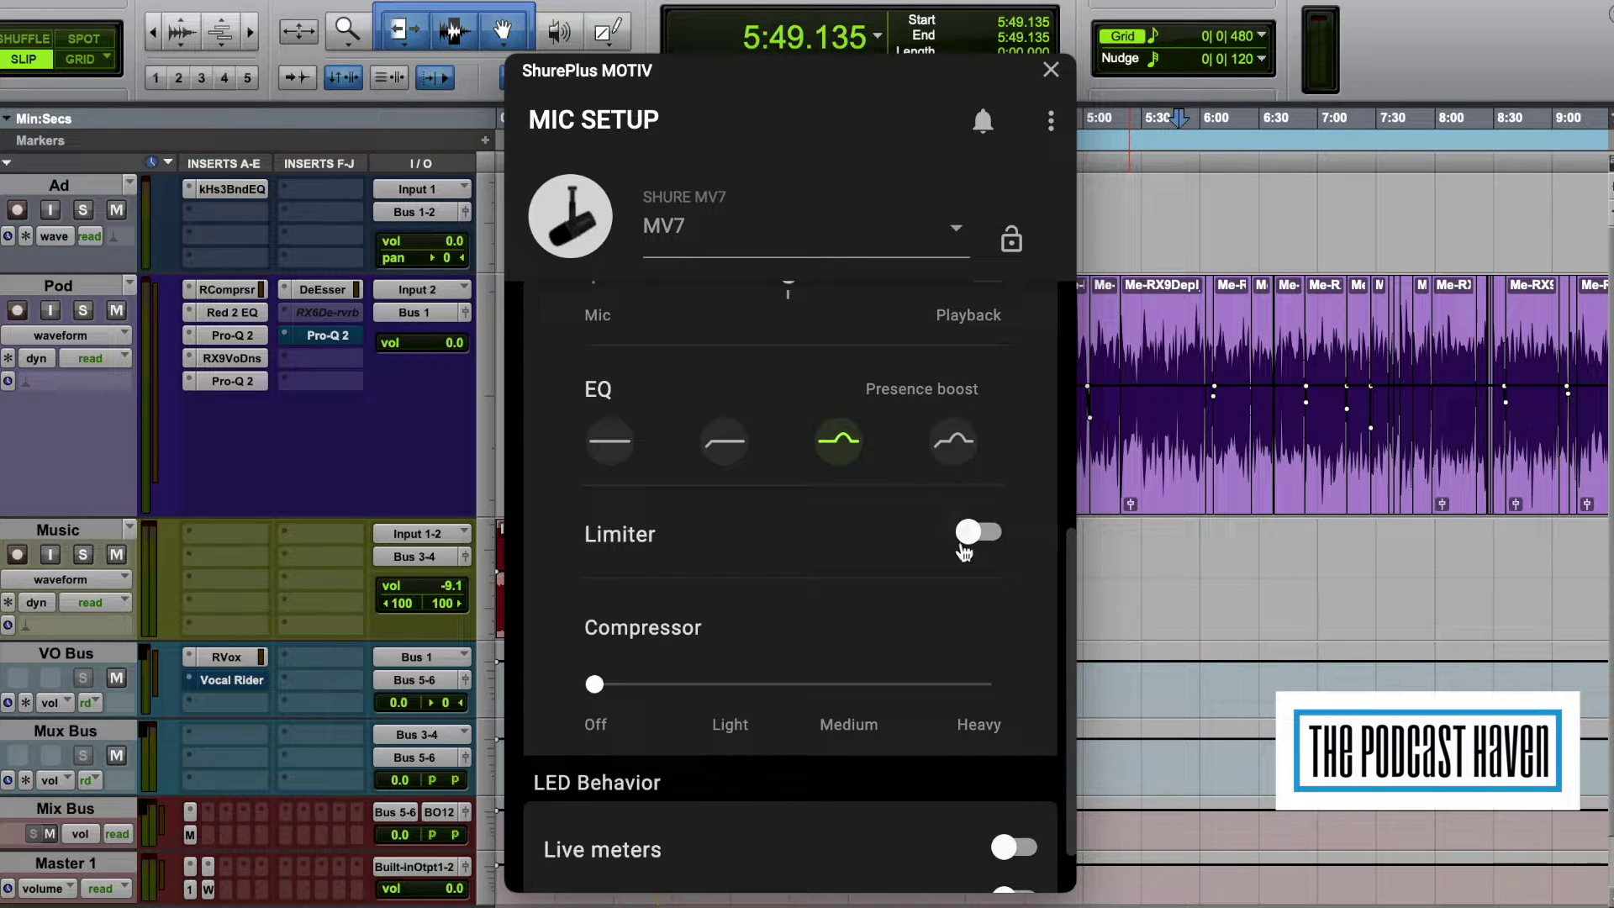
Step: Switch the Limiter toggle on
left_click(963, 546)
Step: Turn the limiter off and sweep the compressor up through Light, then return it to Off
left_click(981, 534)
left_click_drag(591, 684, 1128, 671)
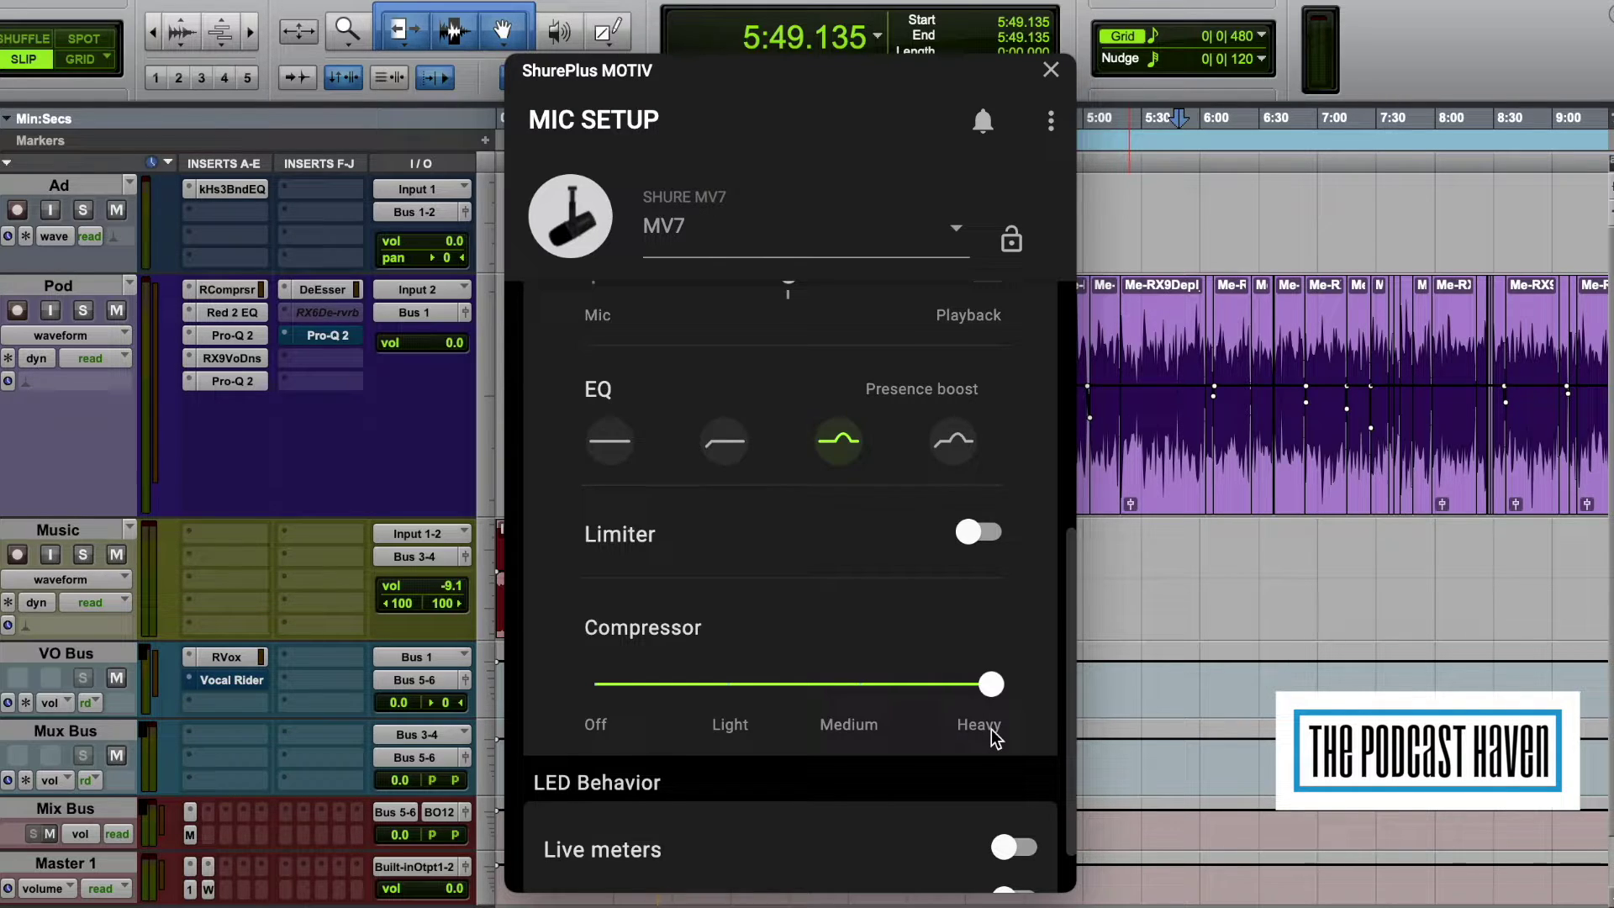
left_click(614, 683)
scroll(898, 773, "down", 1)
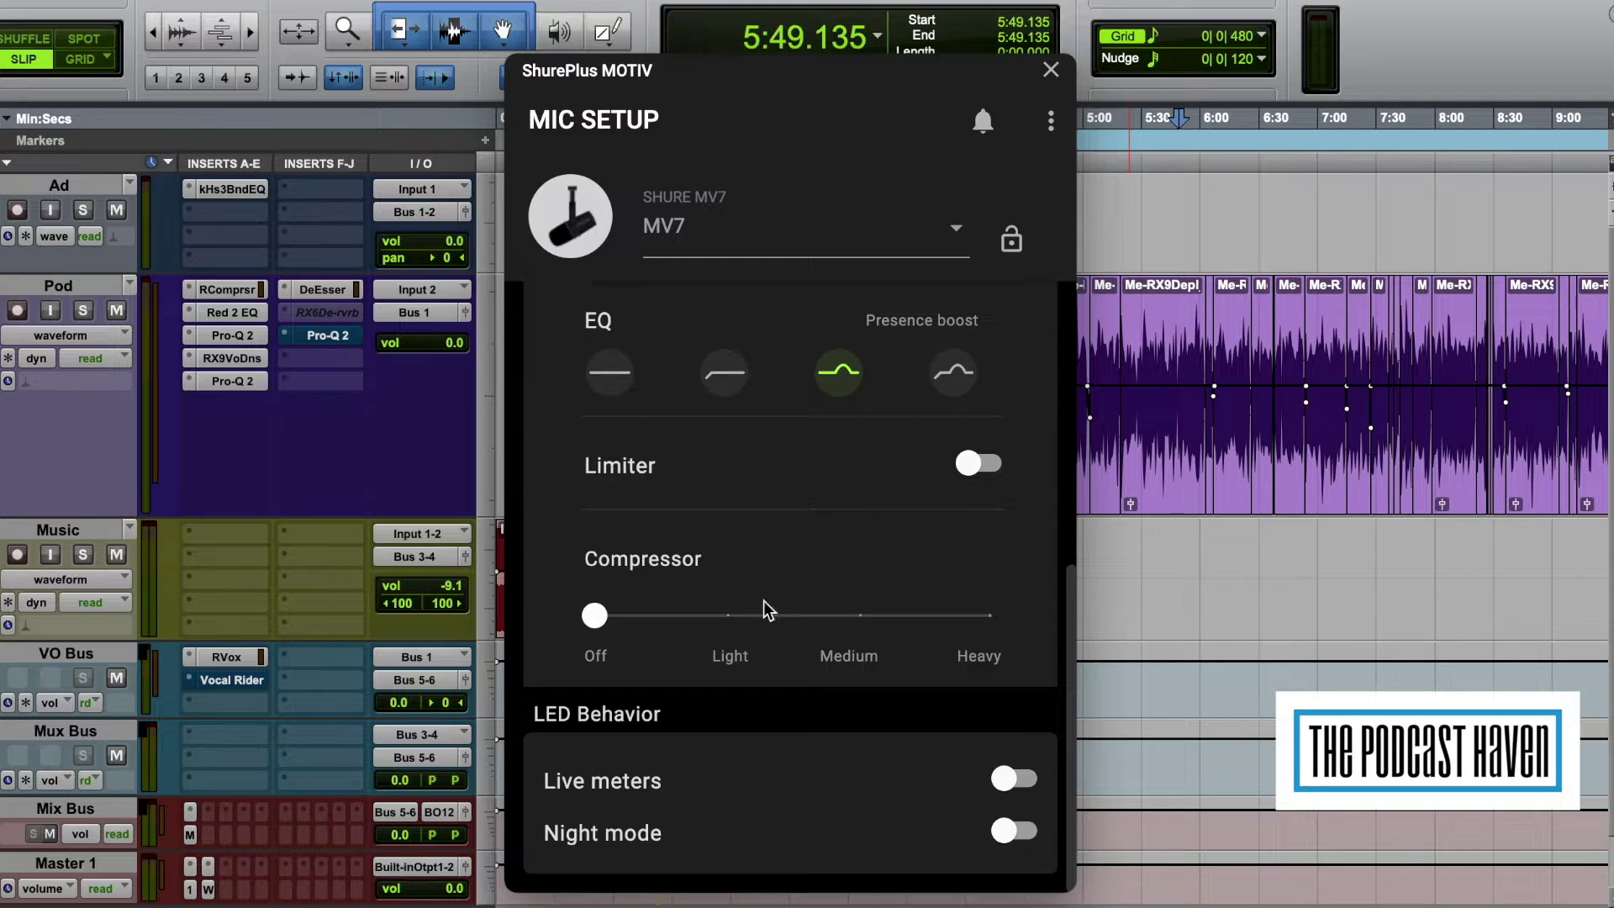
Step: Switch the MV7 to Auto Level mode and test muting and unmuting it
scroll(883, 445, "up", 6)
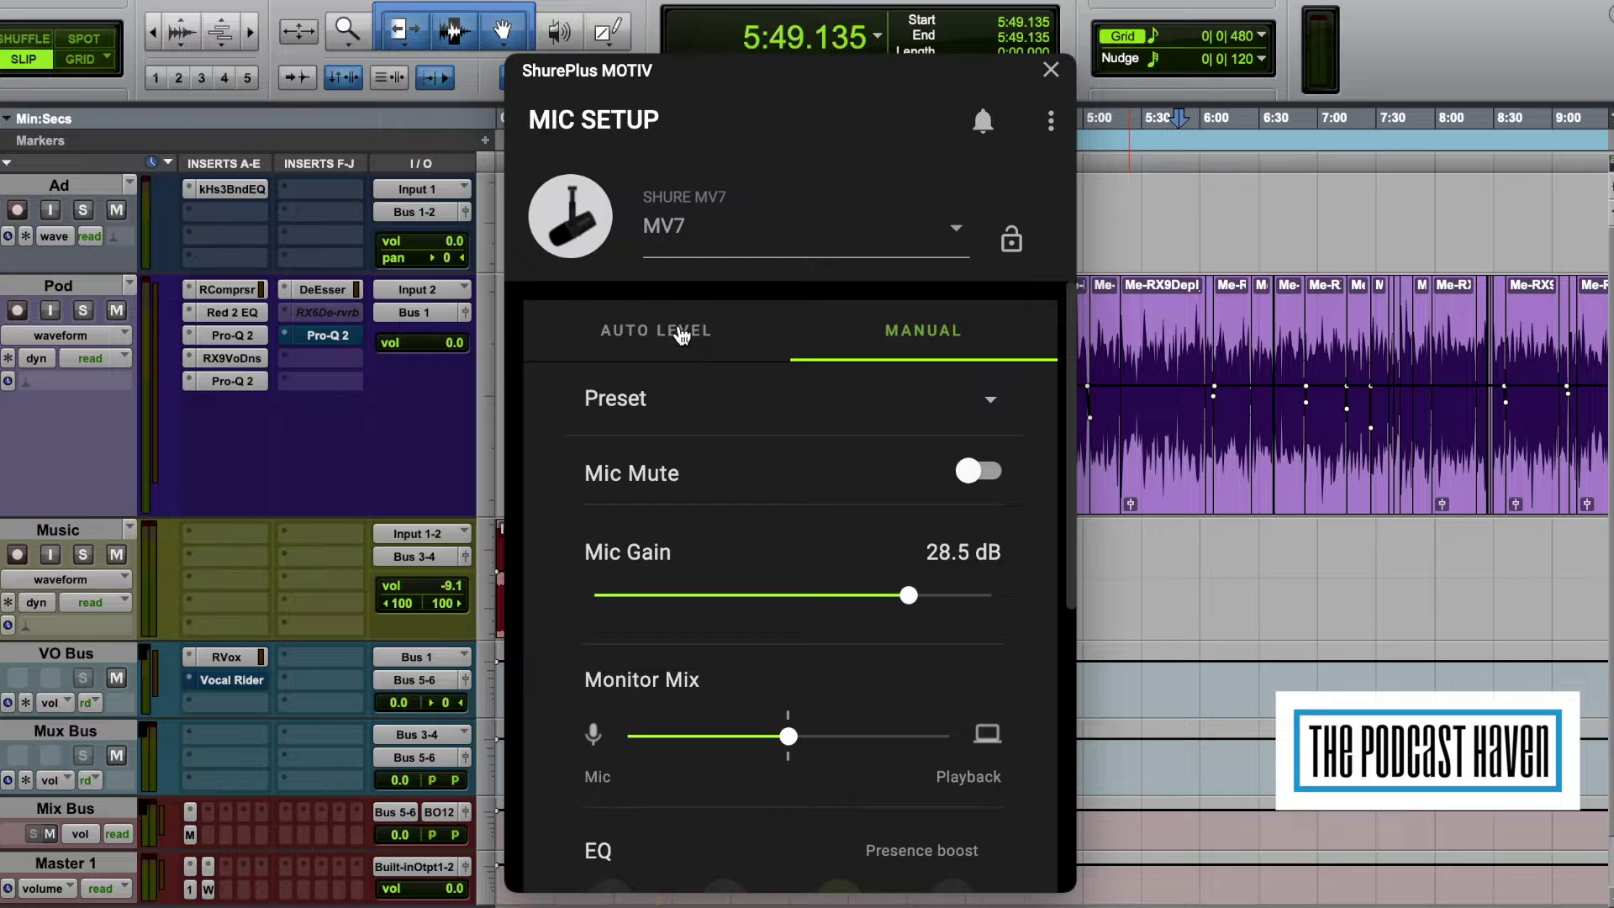
left_click(740, 330)
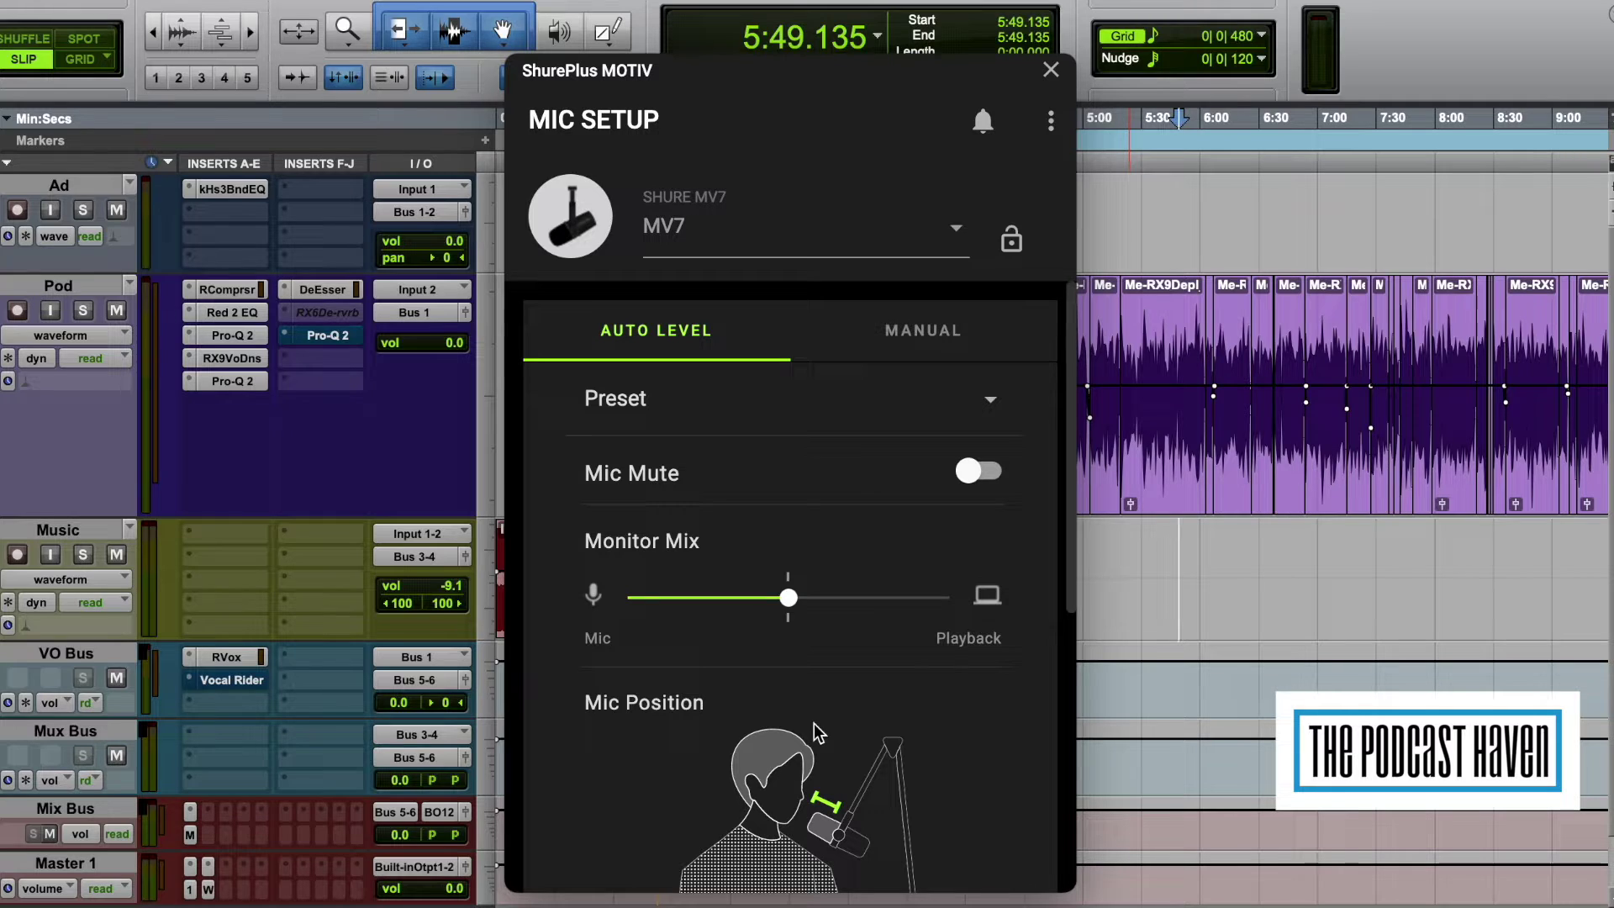
left_click(984, 473)
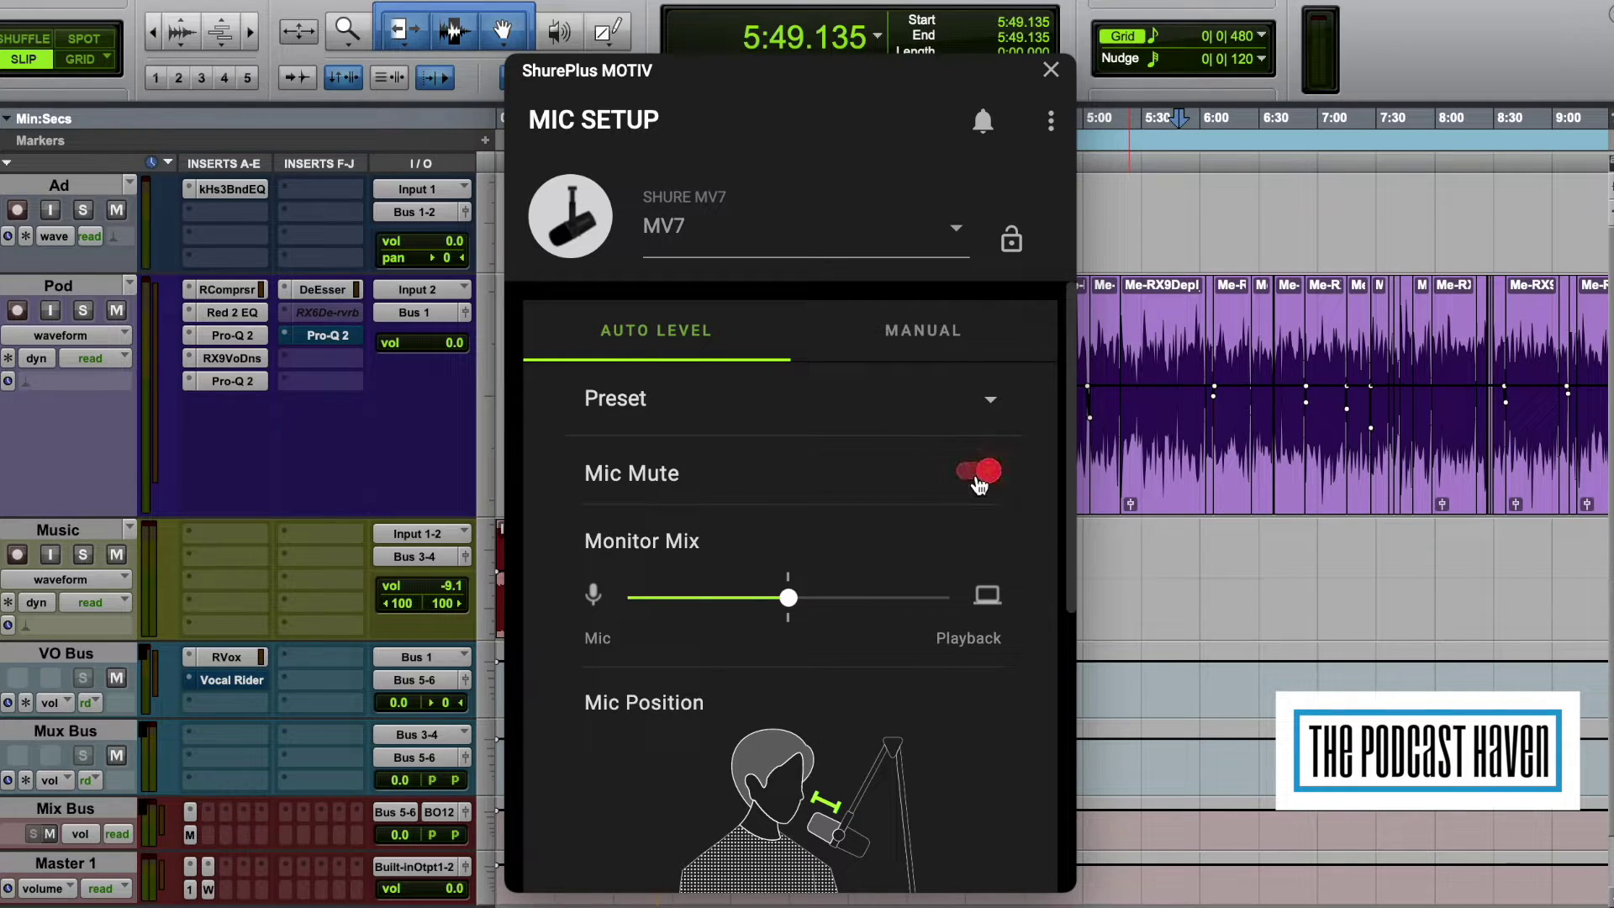
left_click(990, 475)
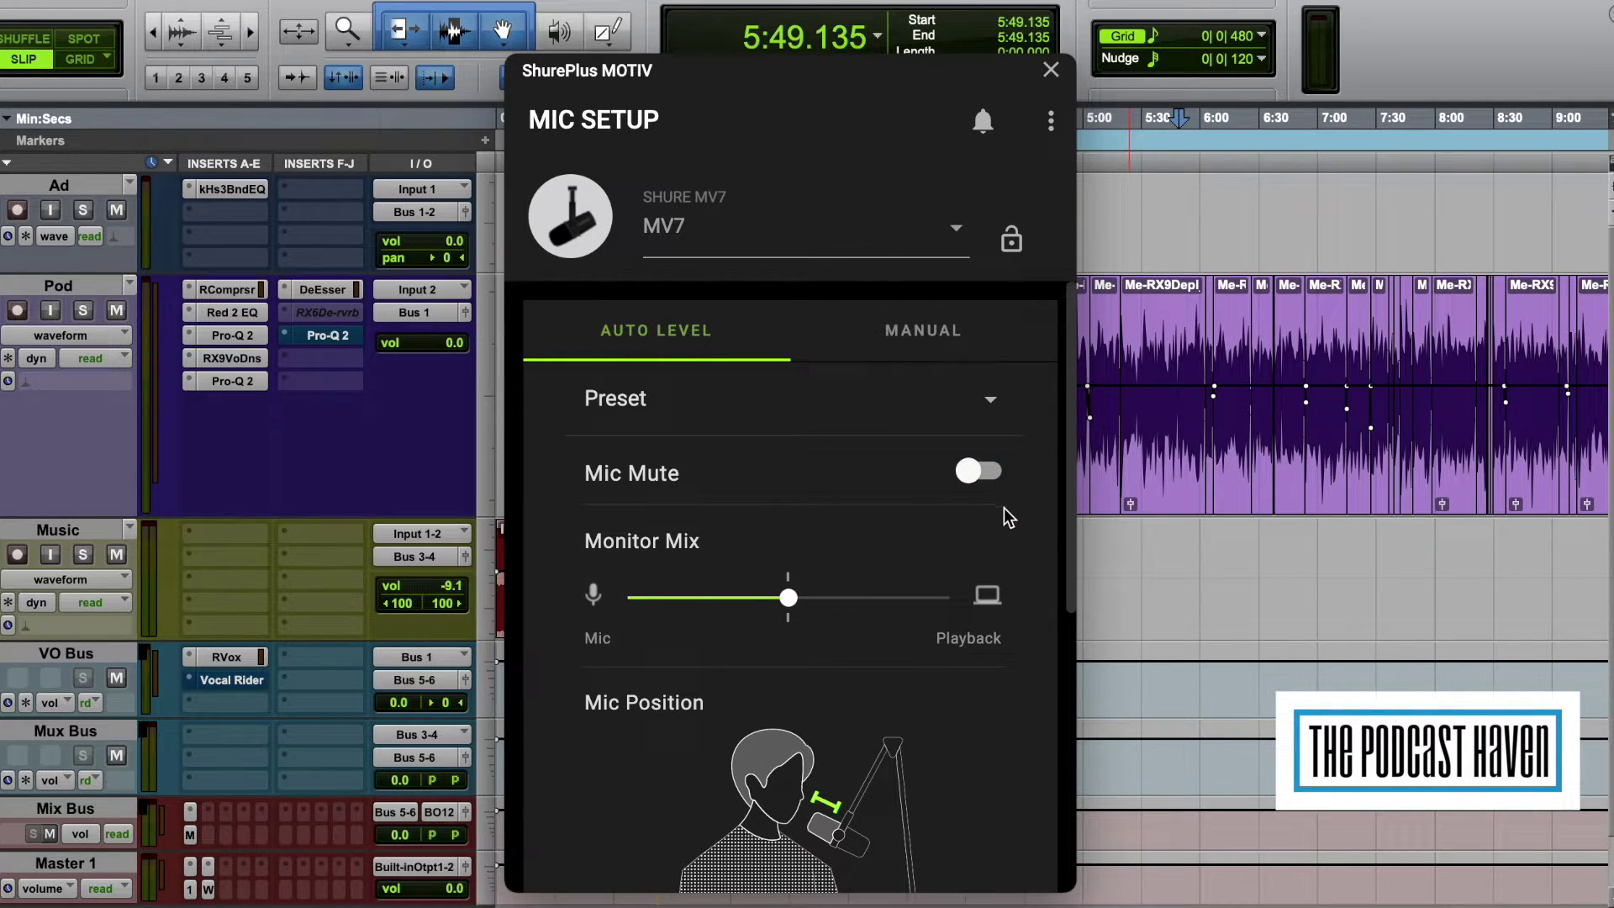
Step: Drag the Monitor Mix slider toward Mic, then push it across toward playback
scroll(824, 652, "down", 3)
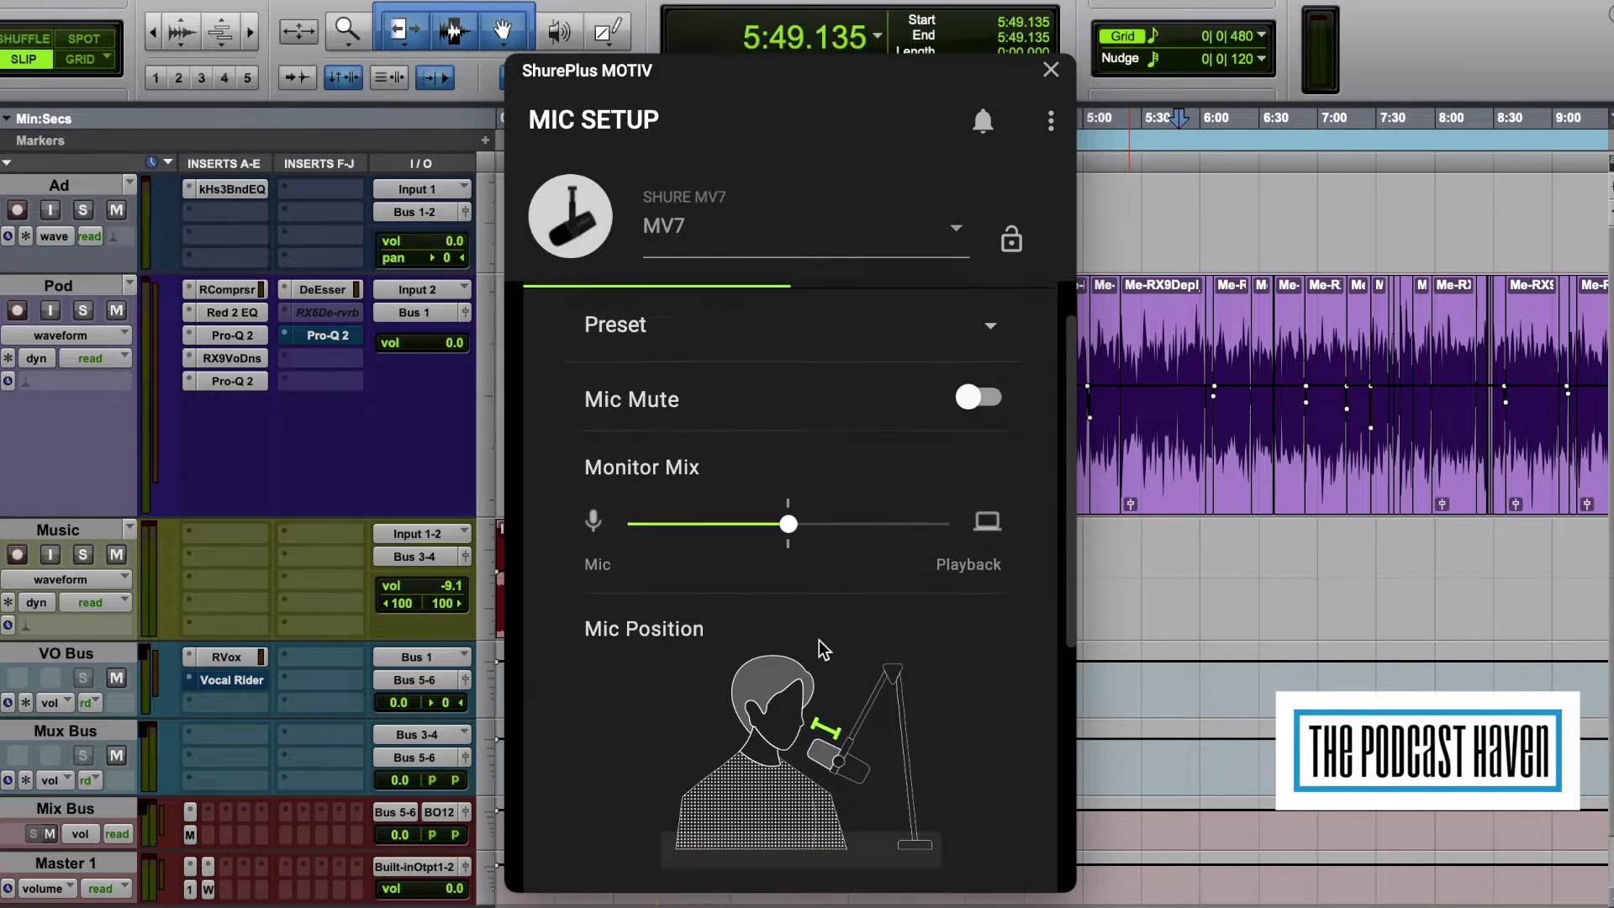
left_click_drag(788, 469, 661, 471)
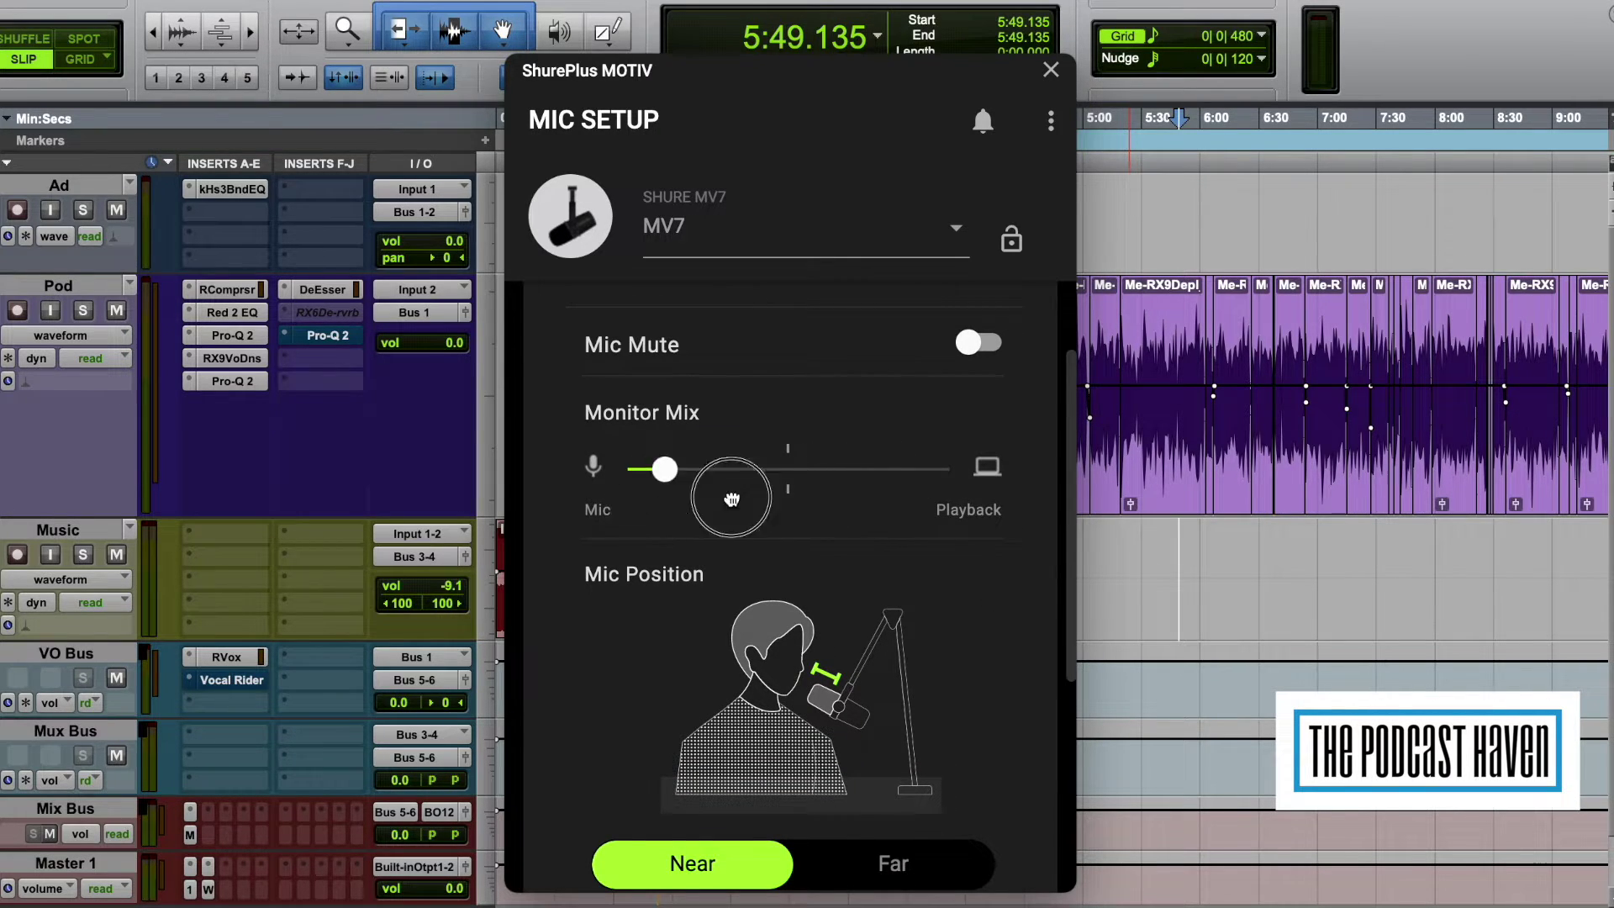
left_click(987, 472)
Step: Alternate the Mic Position between Far and Near twice, finishing on Near
scroll(920, 681, "down", 5)
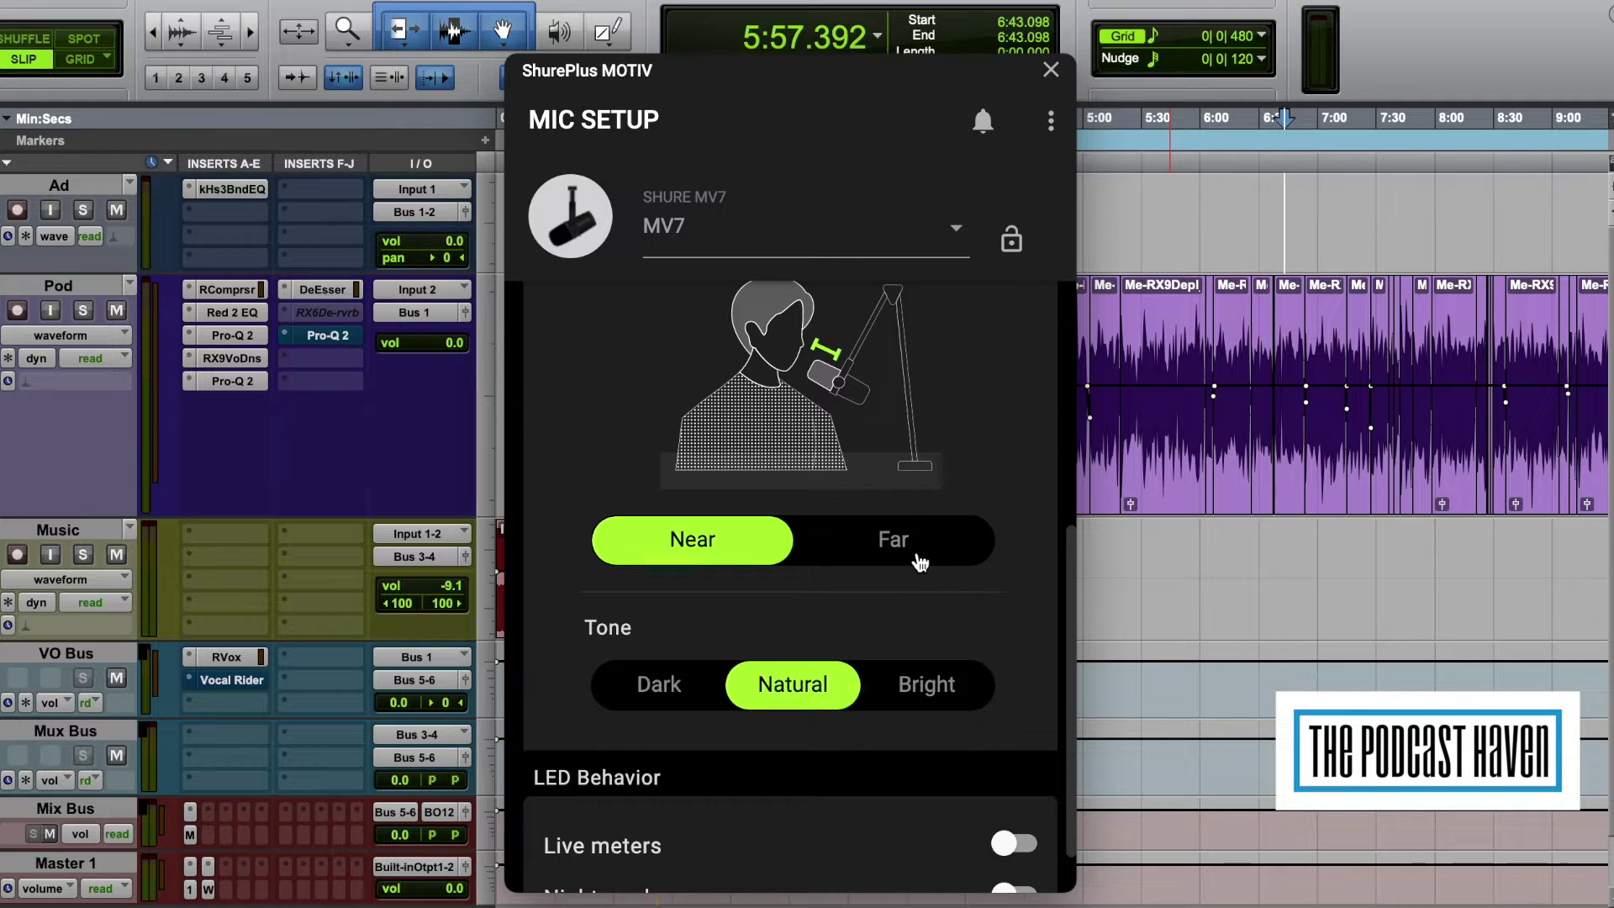
left_click(921, 561)
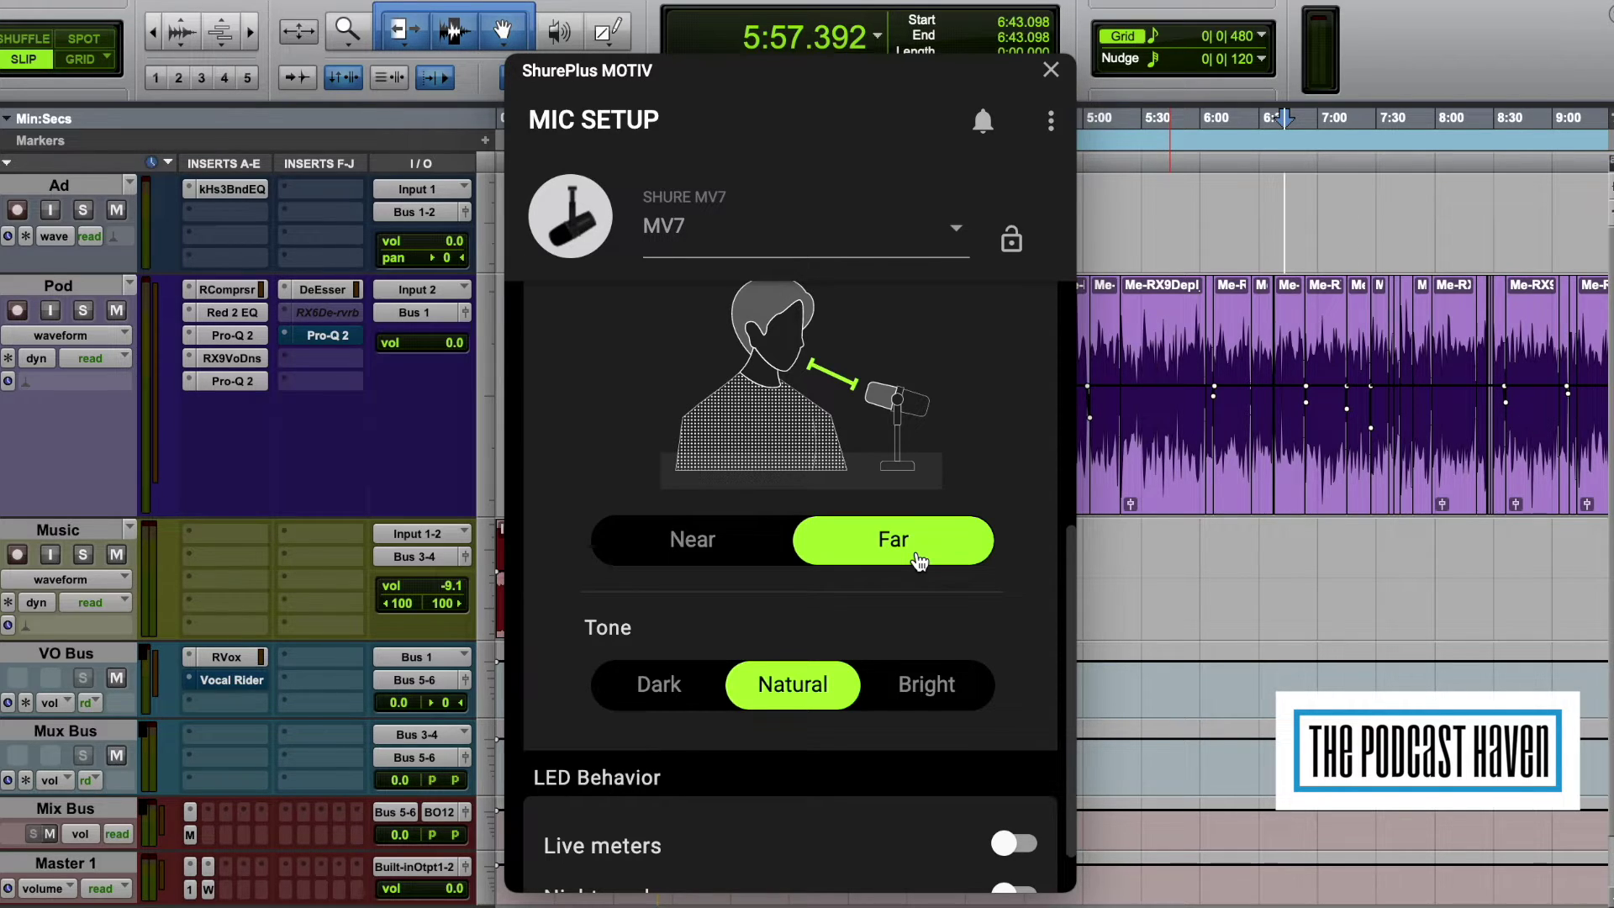
left_click(657, 544)
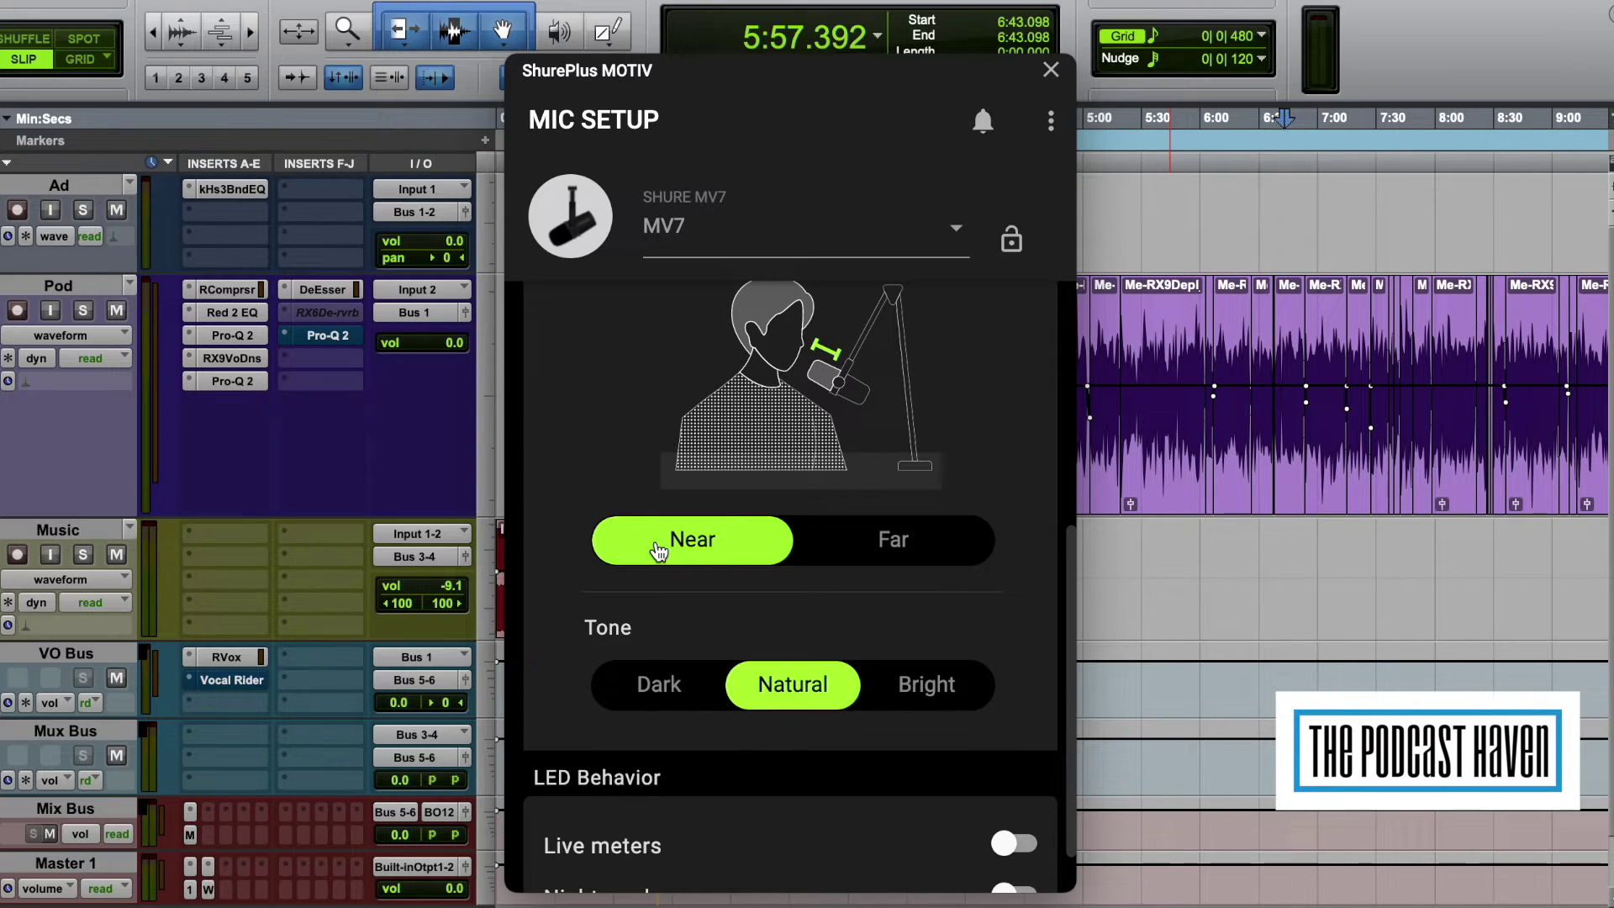
left_click(904, 539)
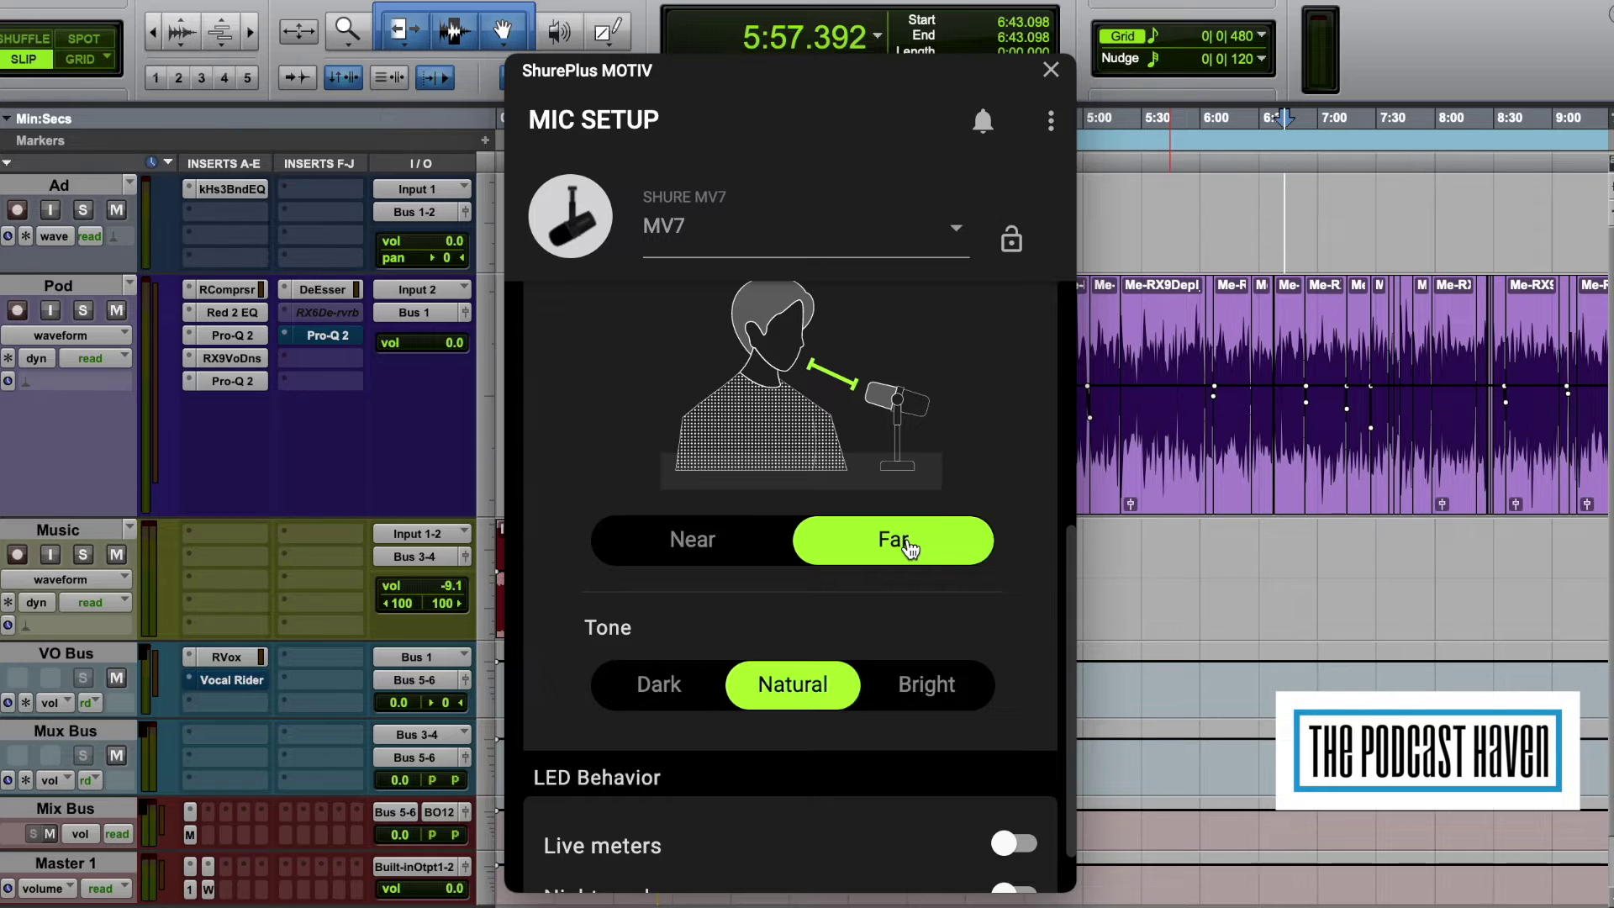
left_click(757, 541)
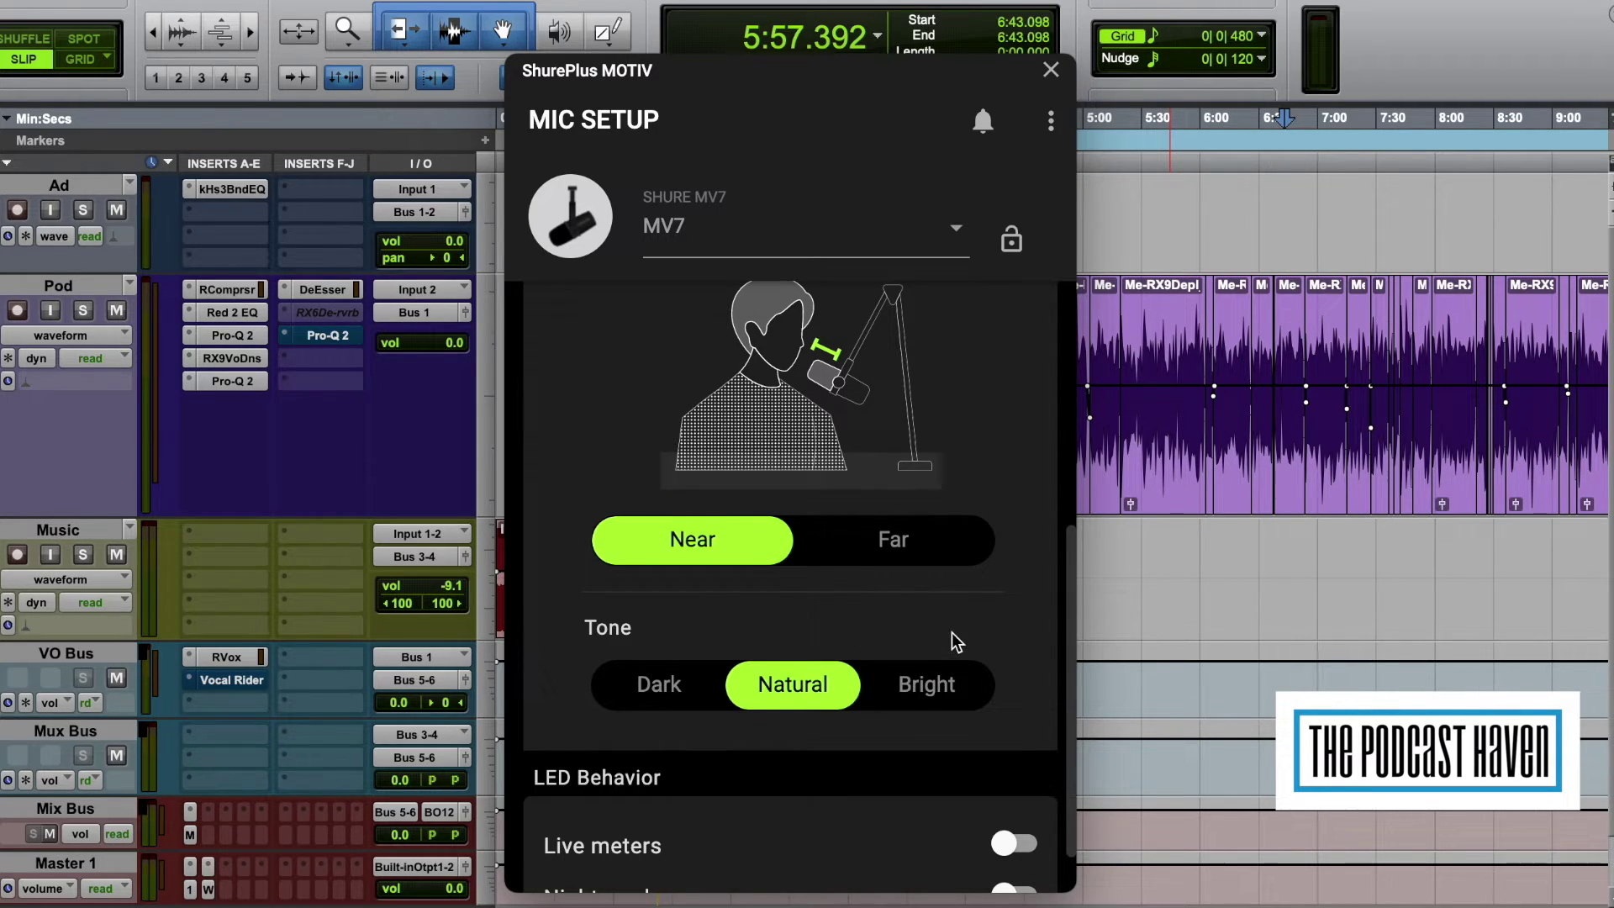
Step: Audition the Dark and Bright tones, then settle the tone back on Natural
scroll(849, 742, "down", 2)
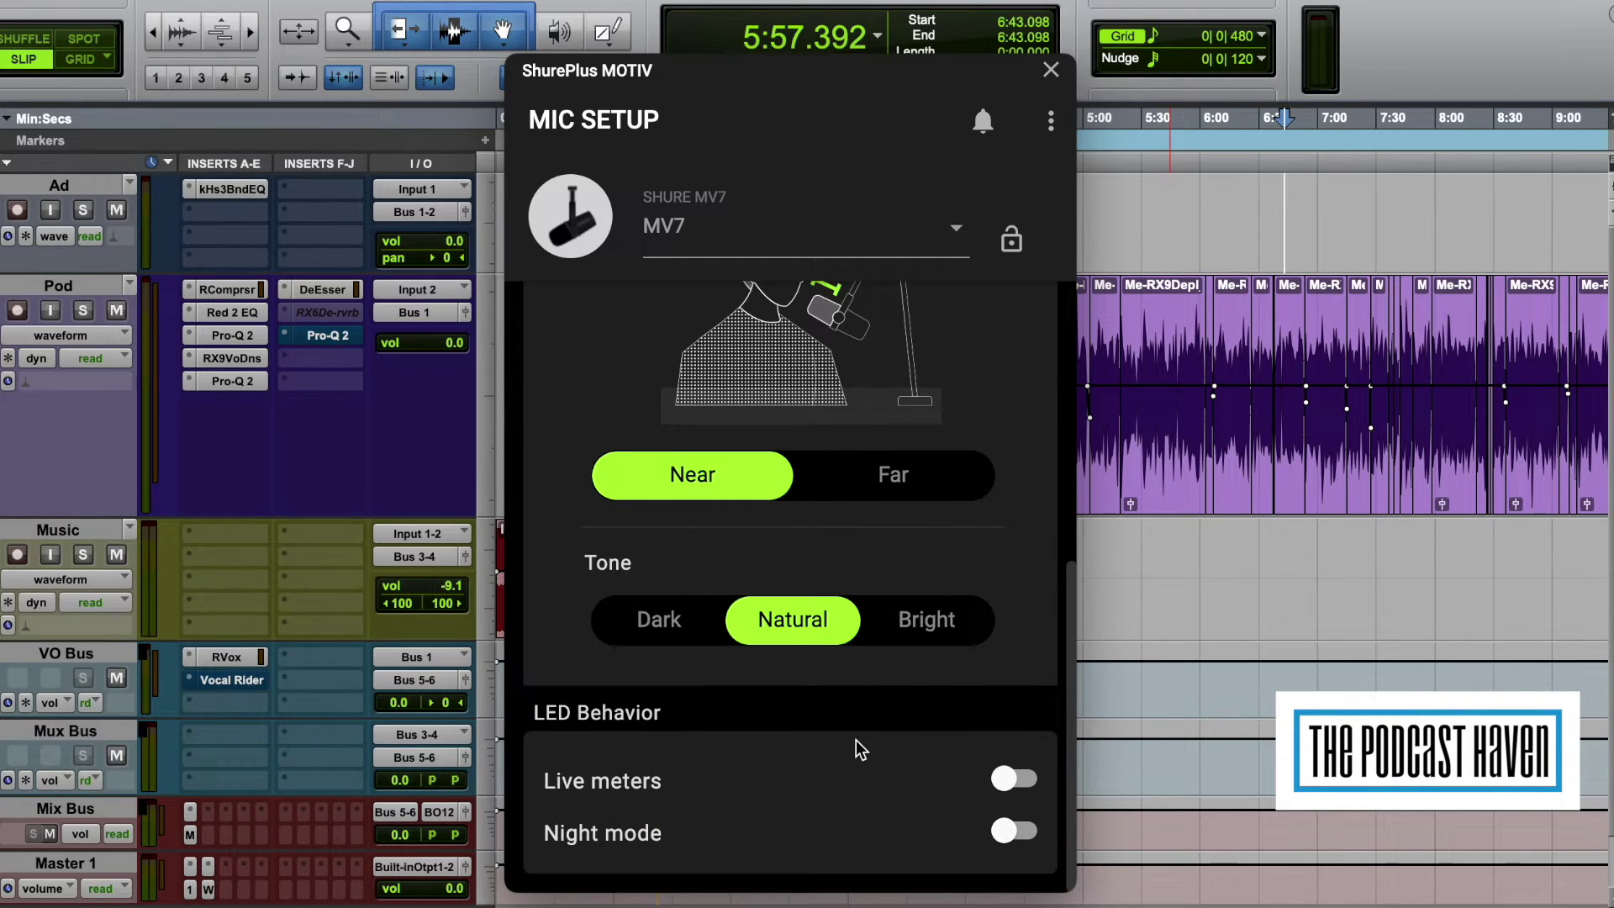
left_click(664, 626)
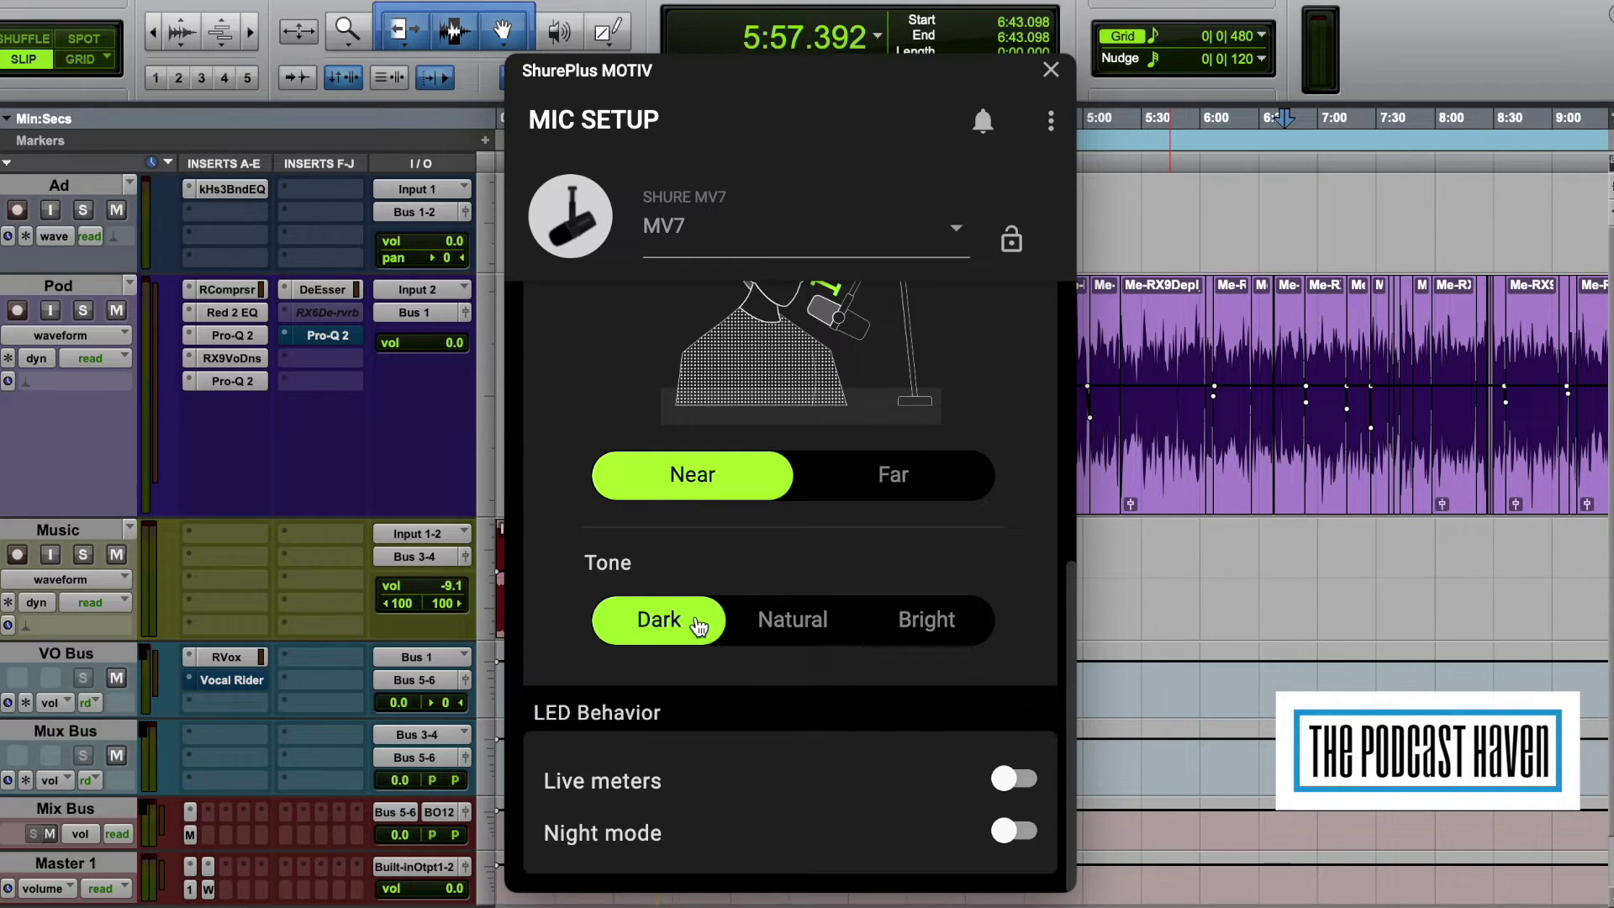
left_click(915, 626)
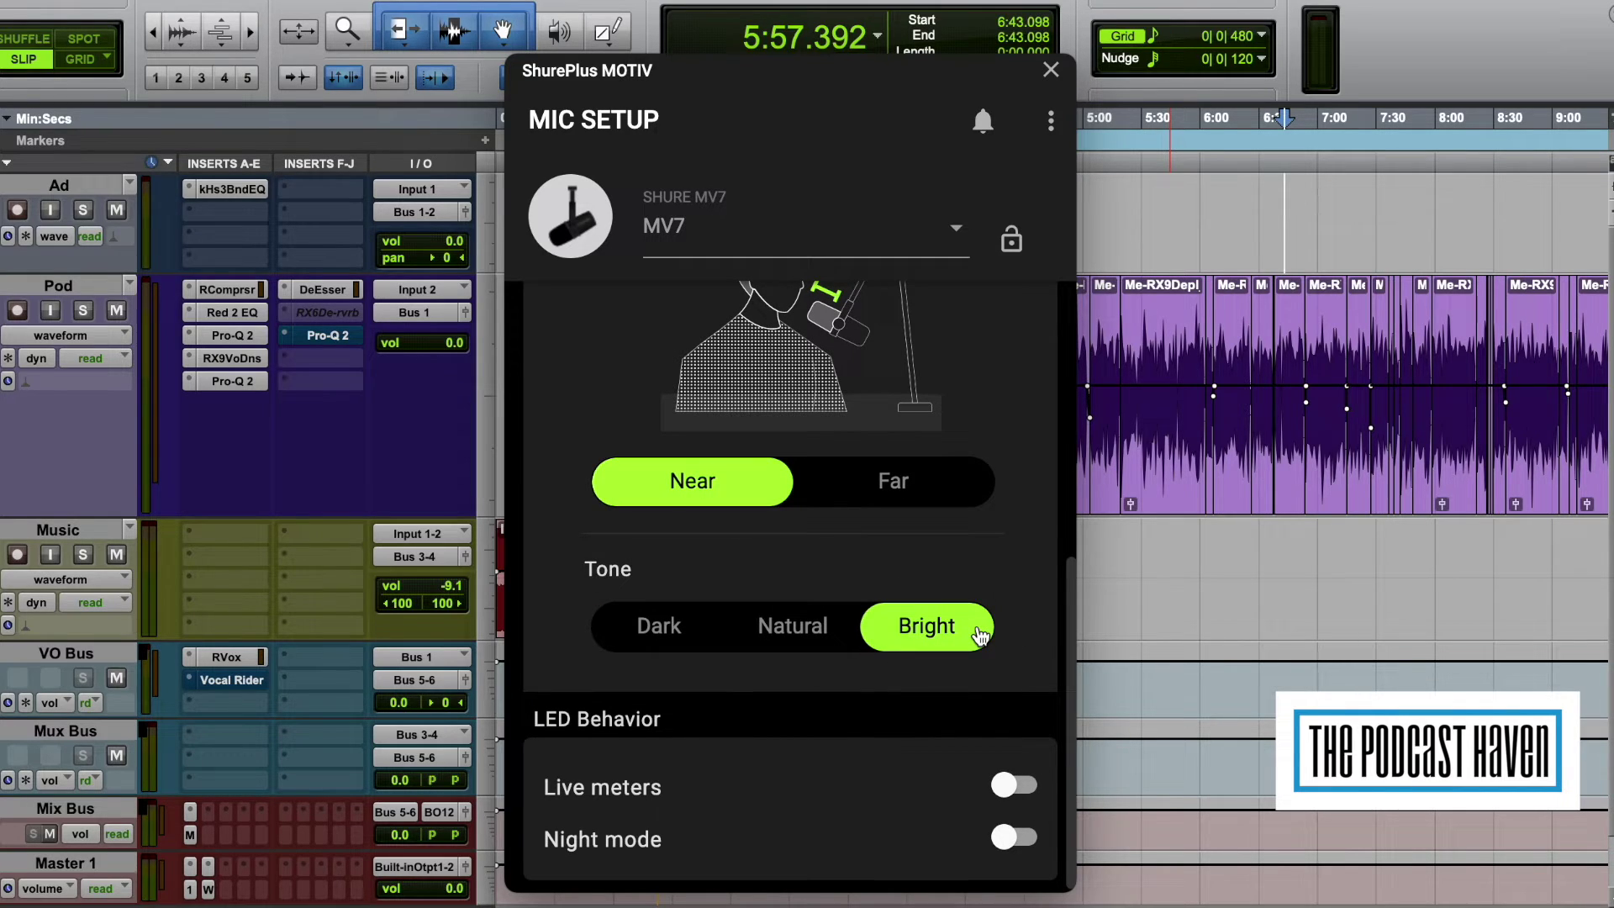
left_click(778, 629)
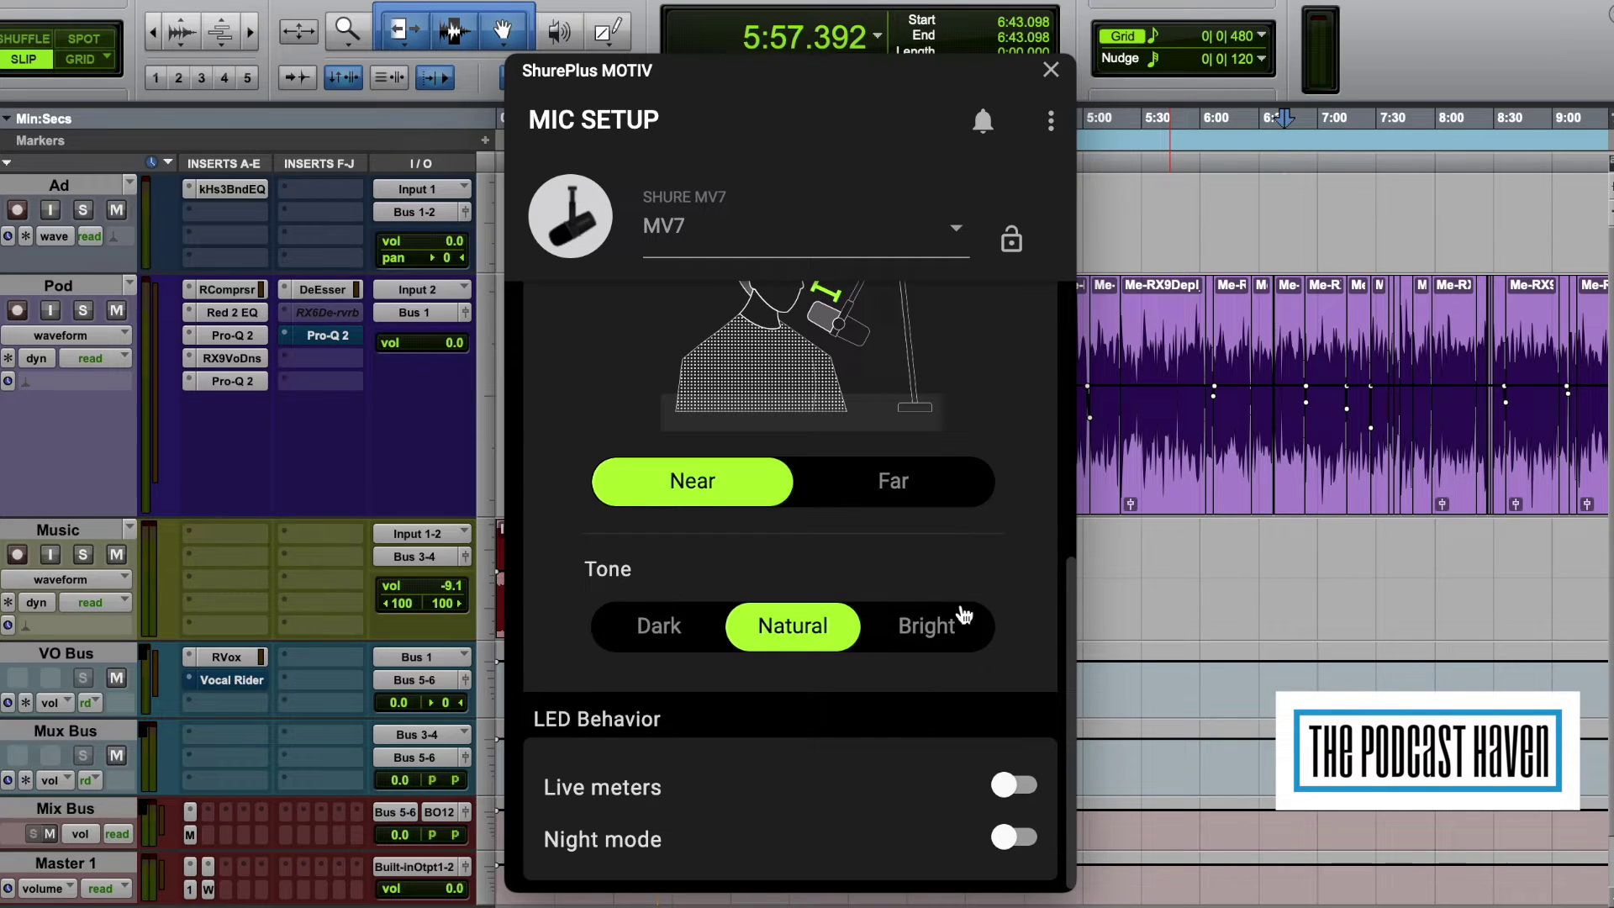
scroll(925, 792, "down", 1)
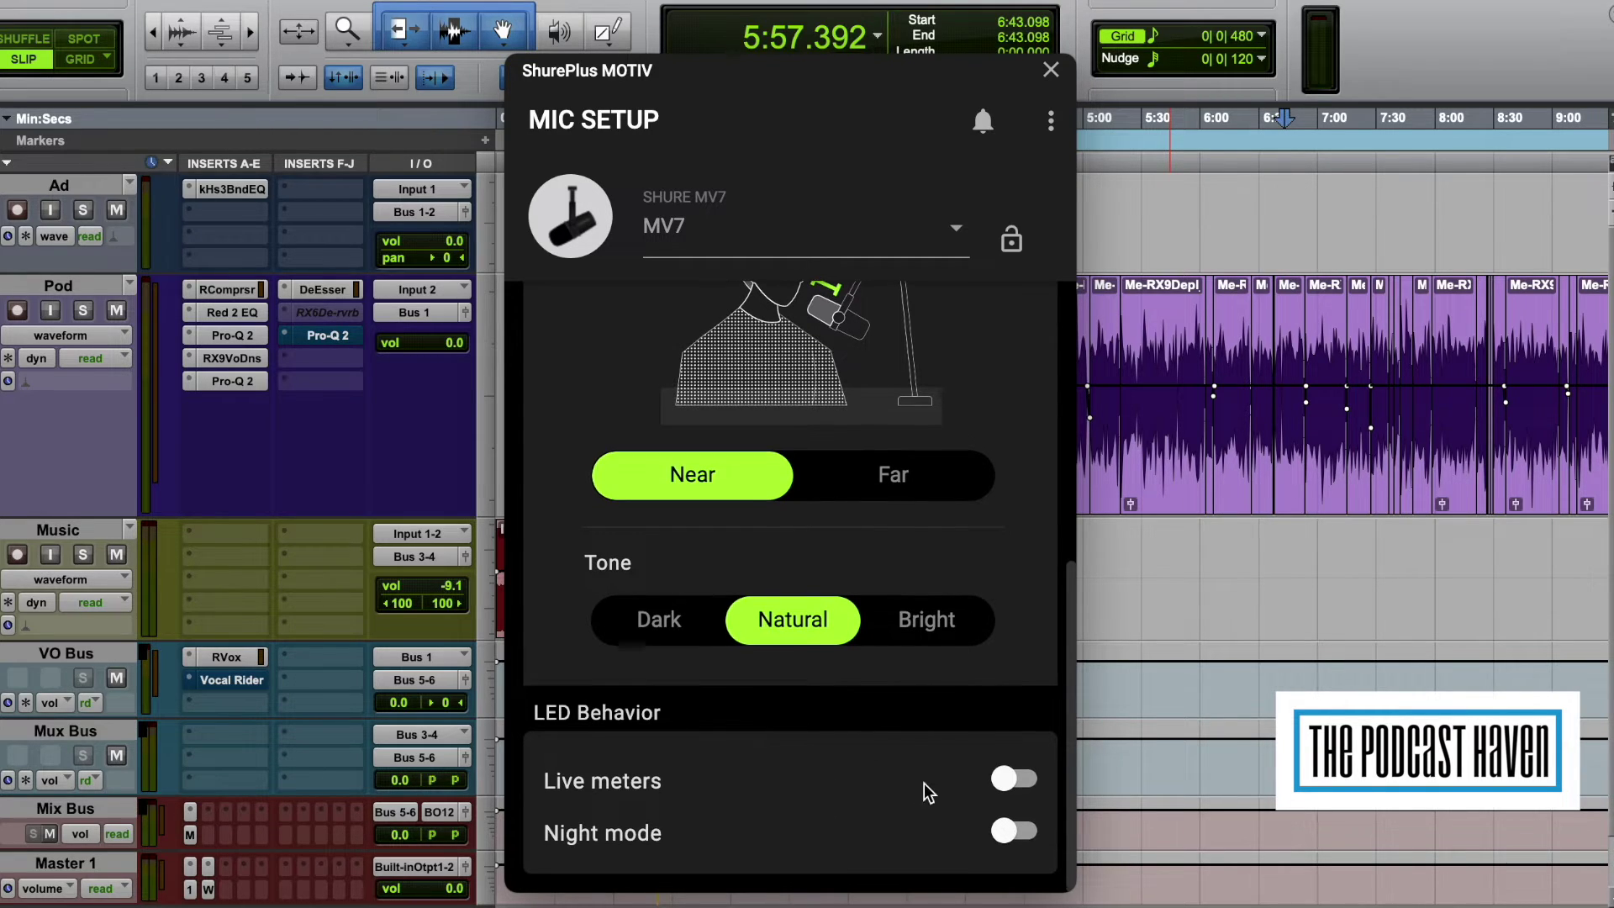
Step: Switch on Live meters and Night mode, toggling Night mode off and back on
left_click(1005, 780)
left_click(1006, 834)
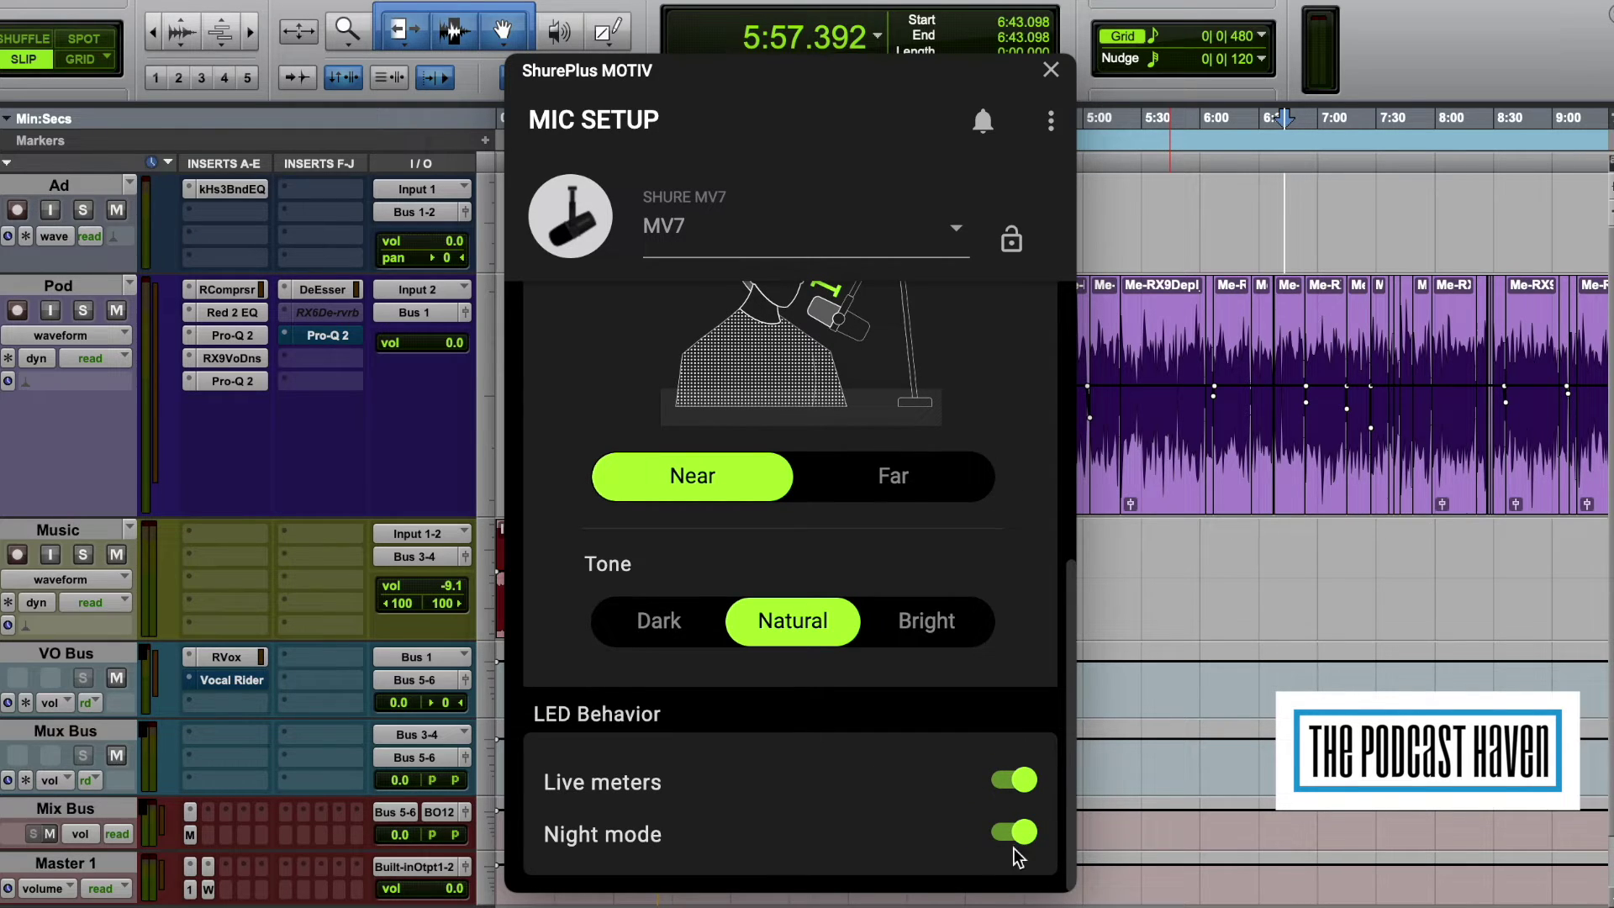
left_click(1014, 846)
left_click(1008, 844)
Step: Turn Night mode off and switch to Manual mode, reviewing its 28.5 dB gain settings
left_click(1028, 835)
scroll(841, 387, "up", 5)
left_click(877, 349)
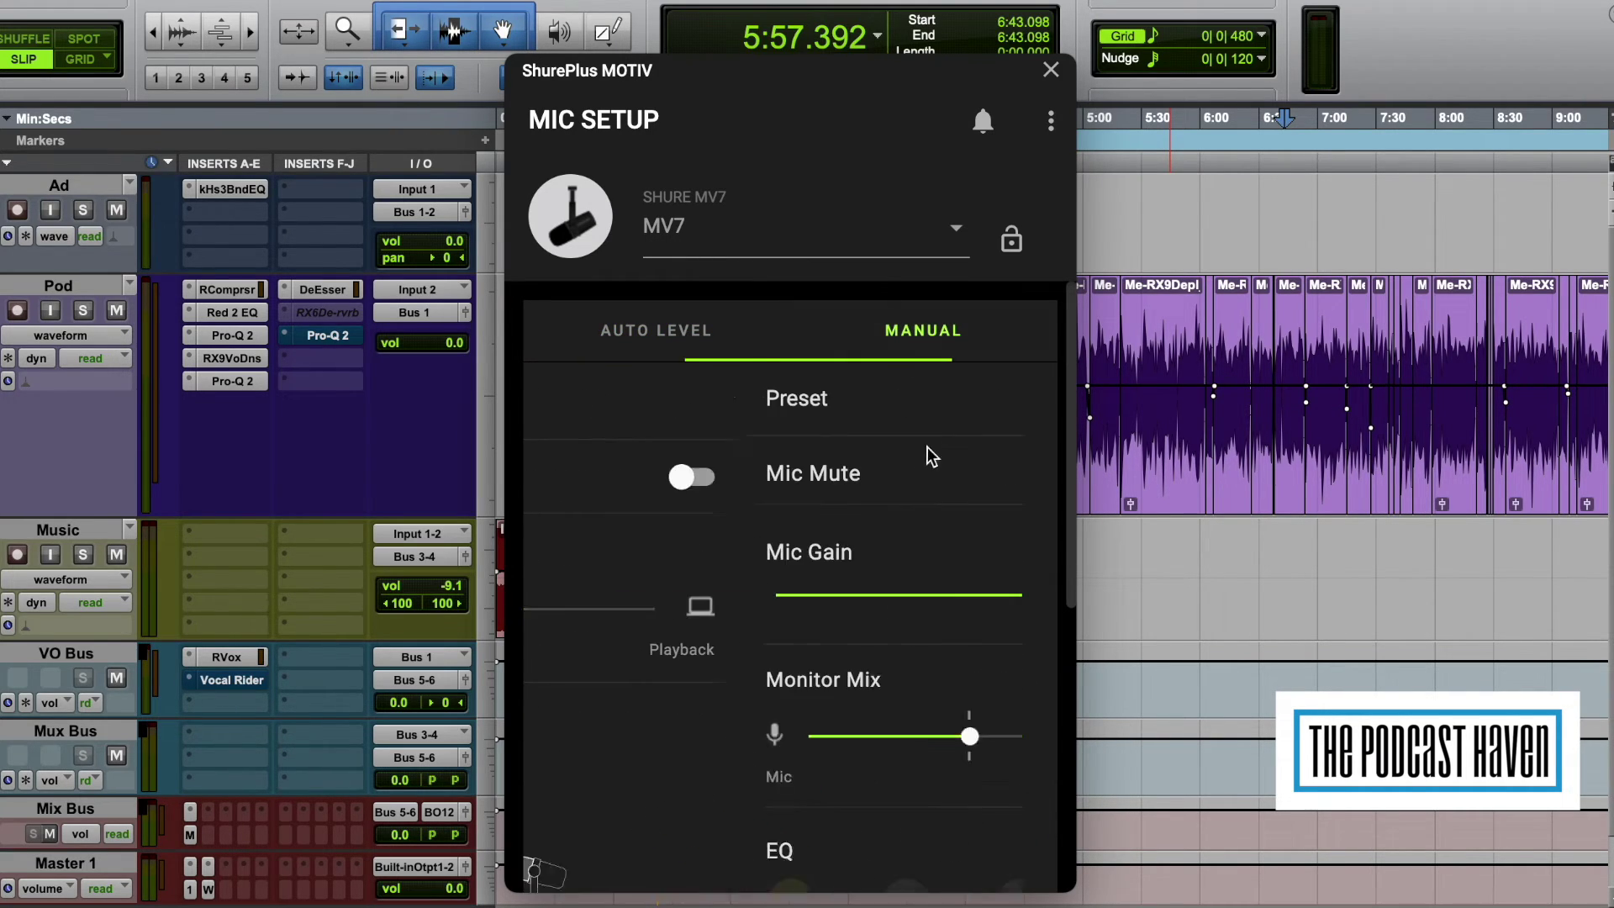
scroll(927, 446, "down", 10)
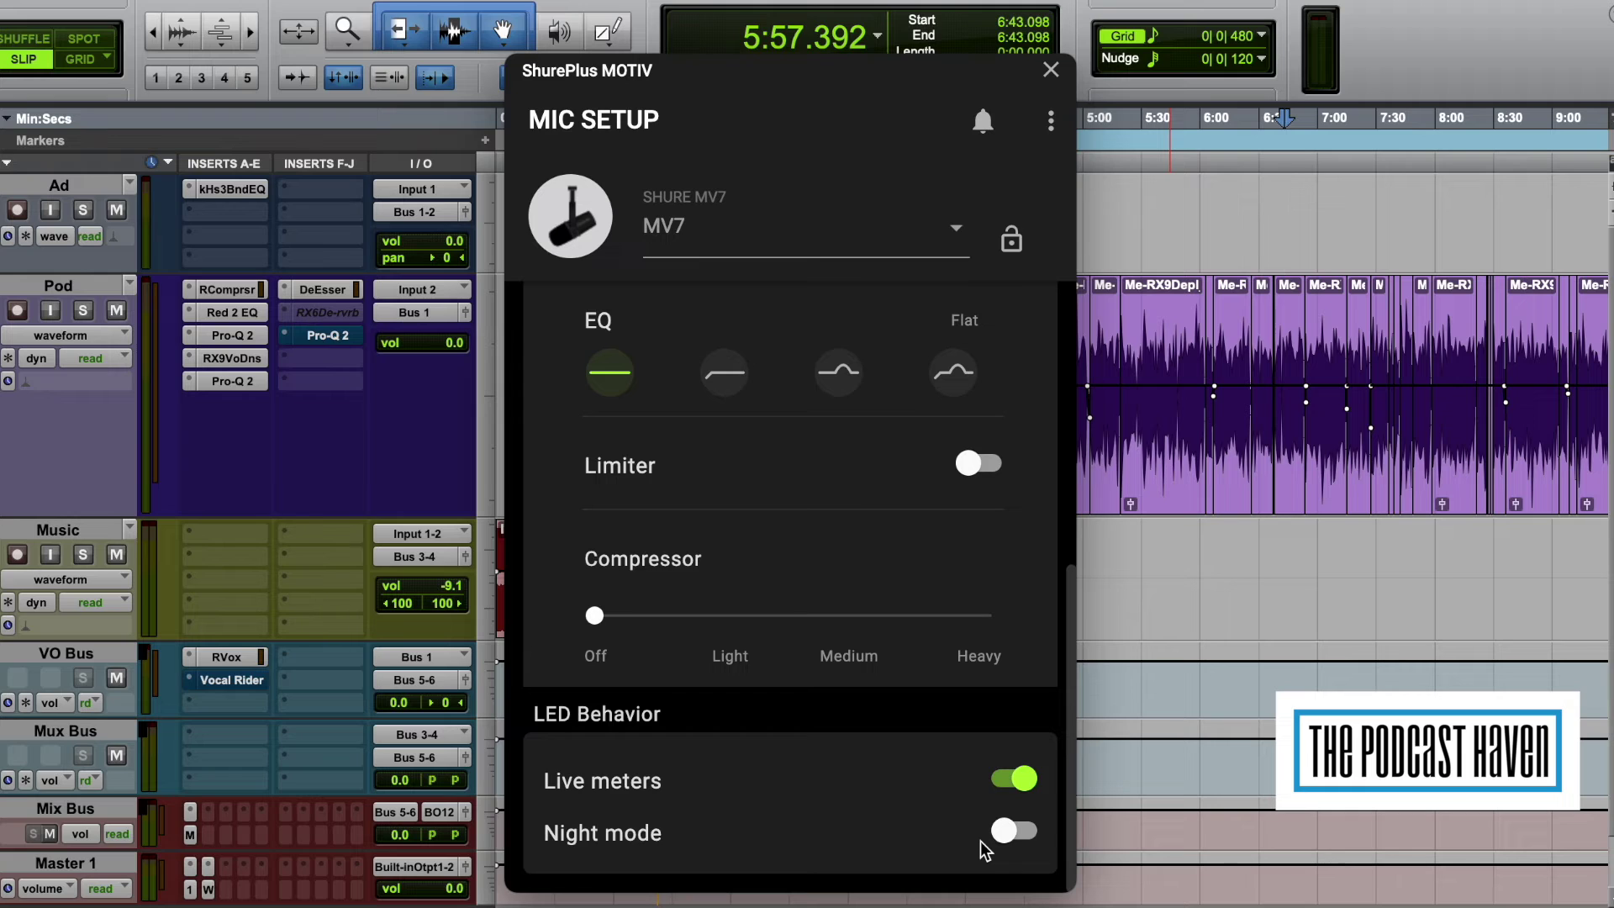
scroll(950, 626, "up", 6)
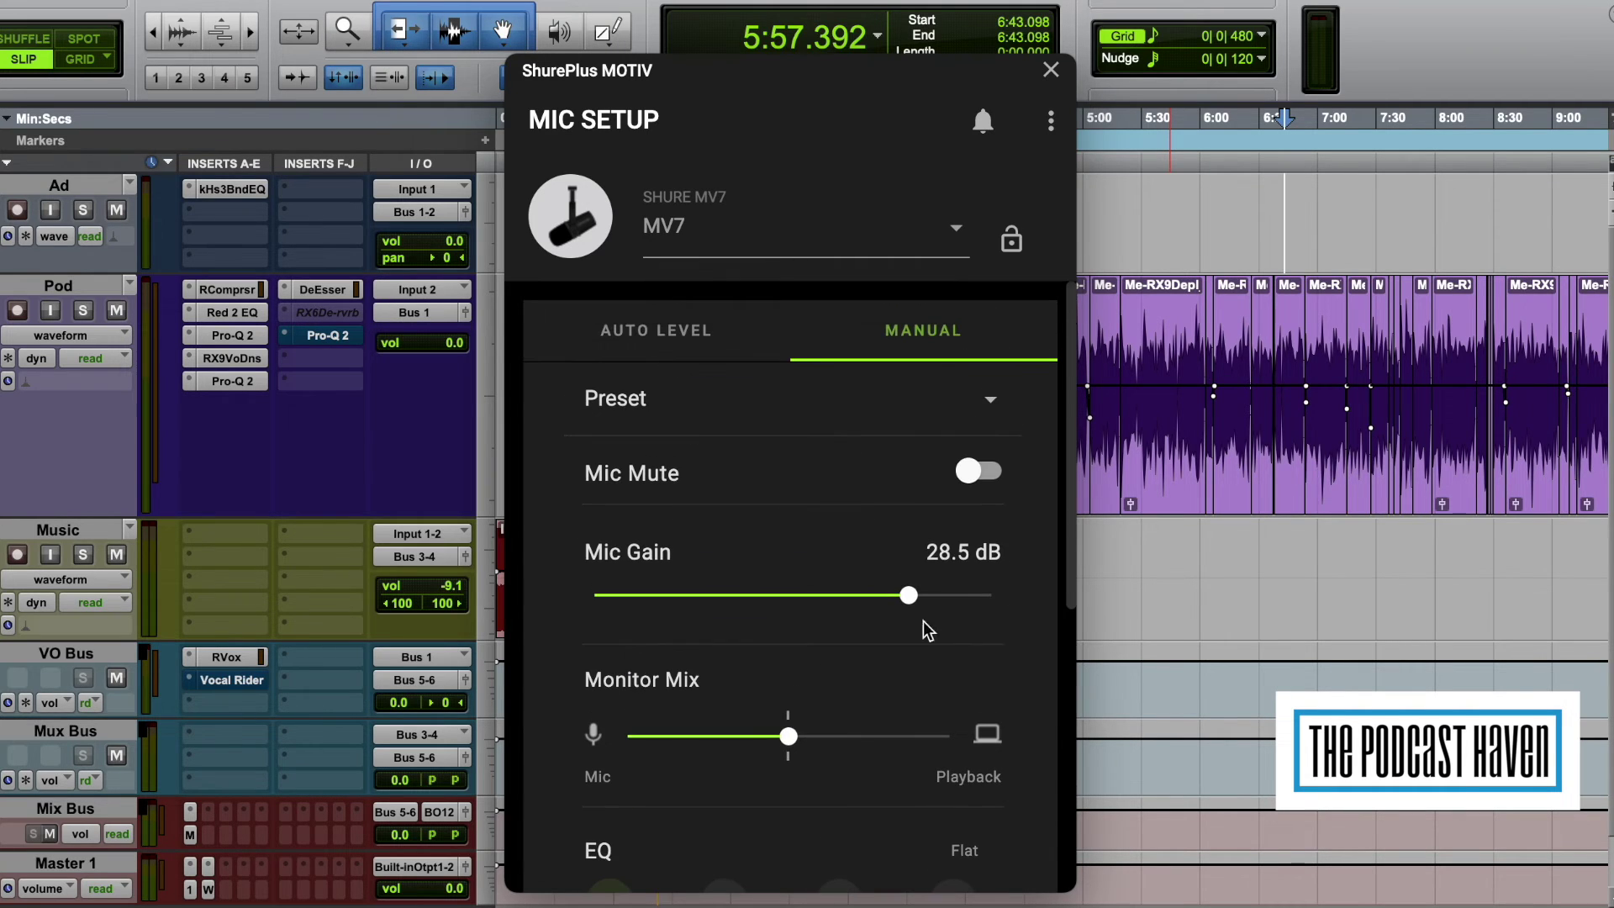
scroll(853, 721, "down", 6)
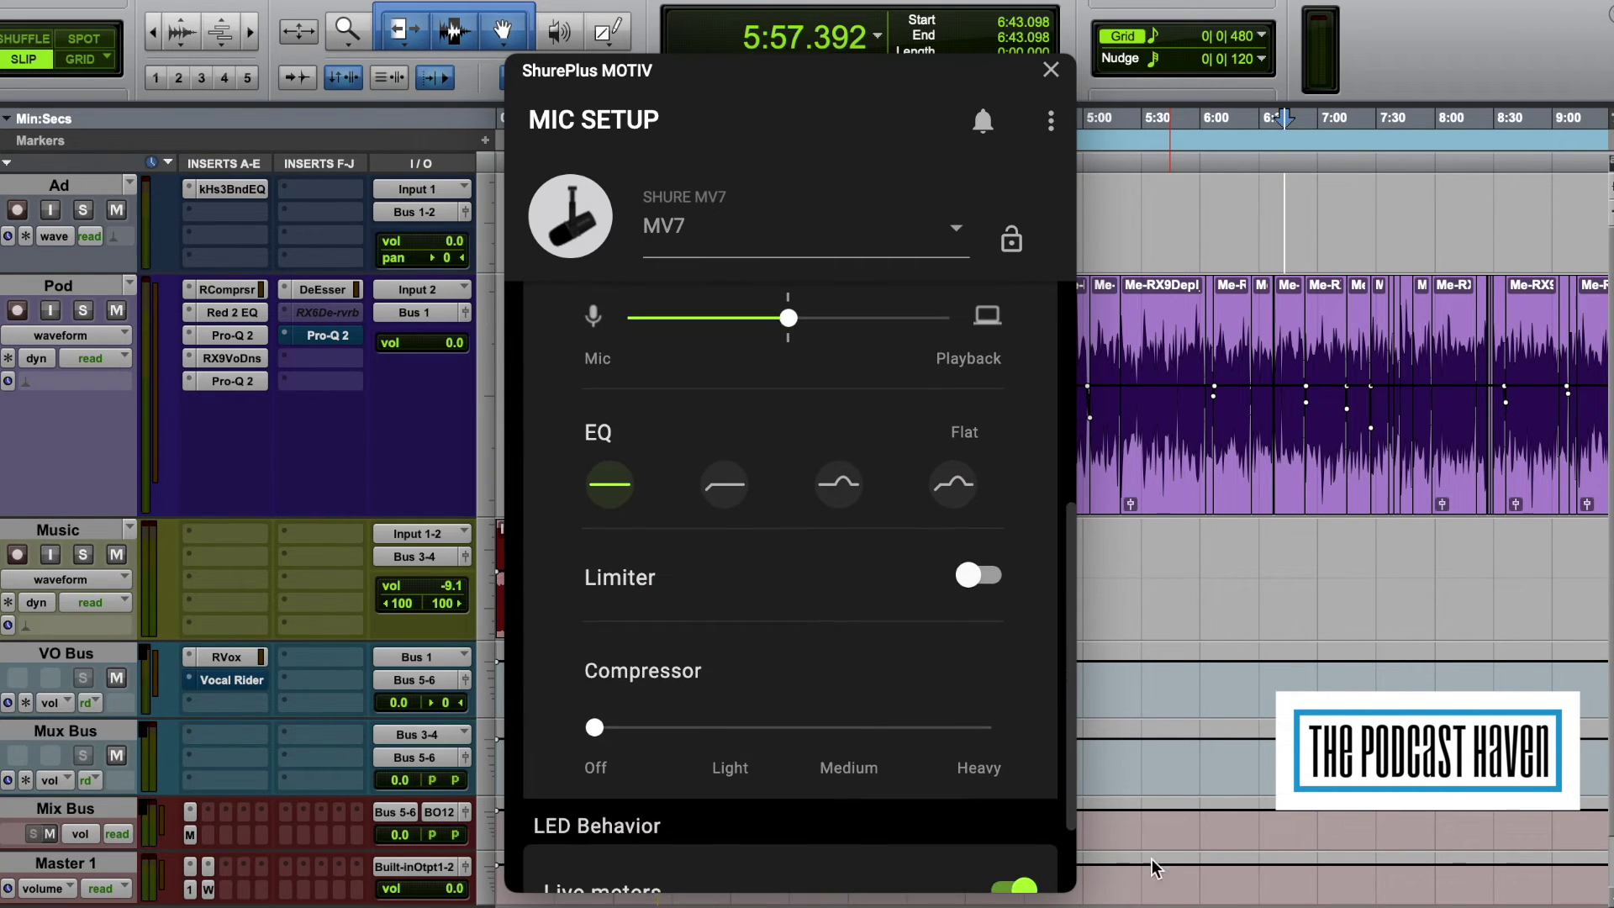
scroll(754, 666, "up", 6)
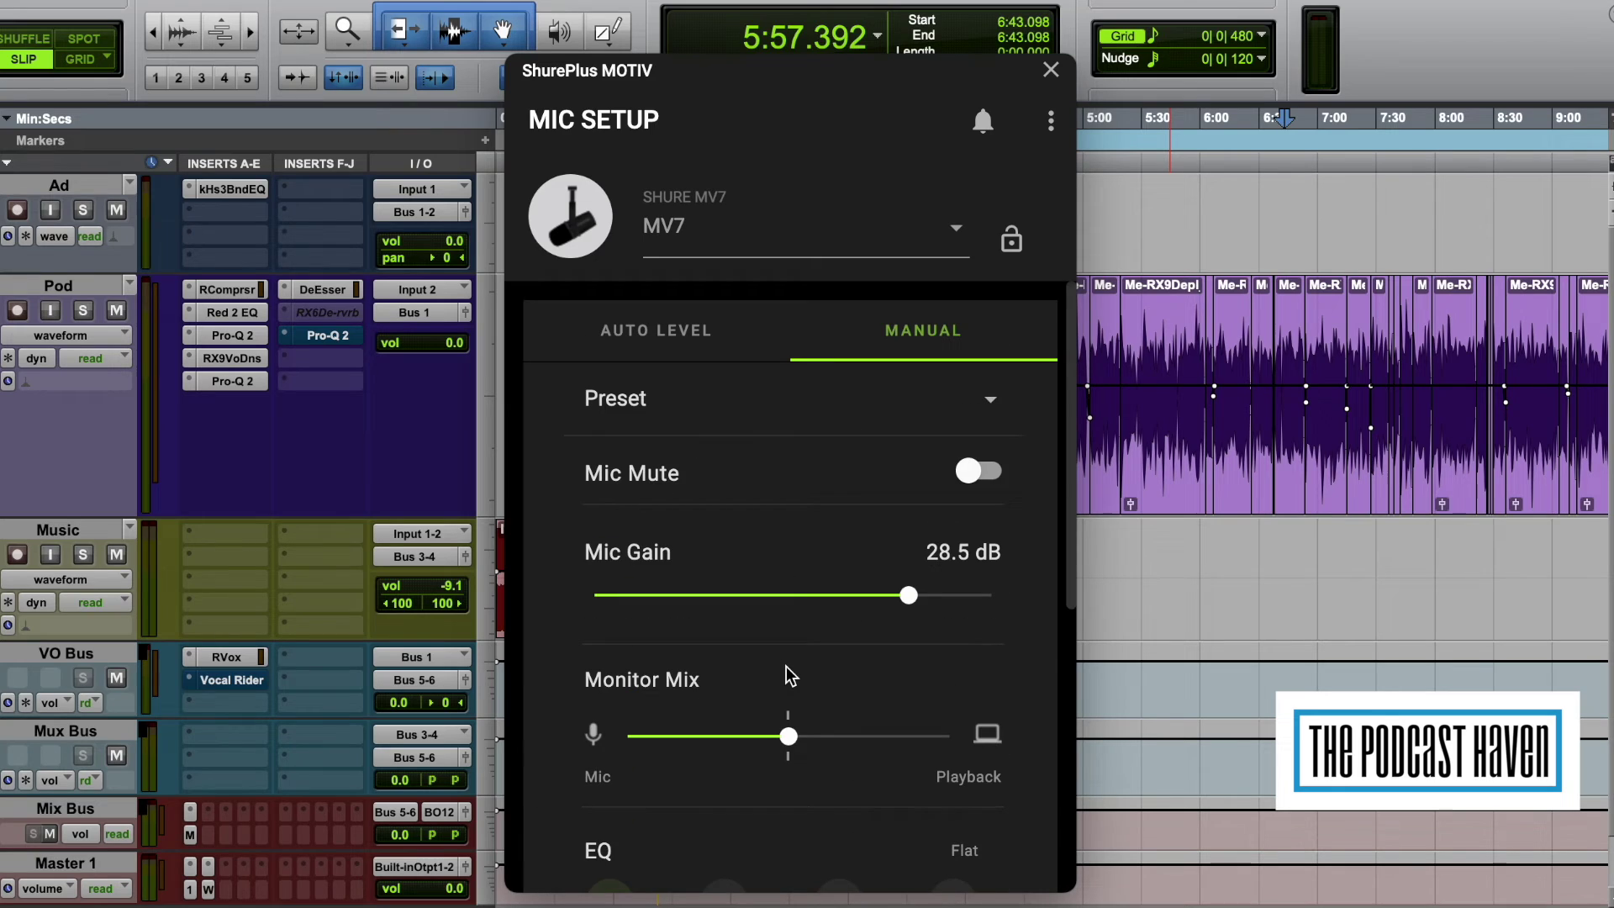